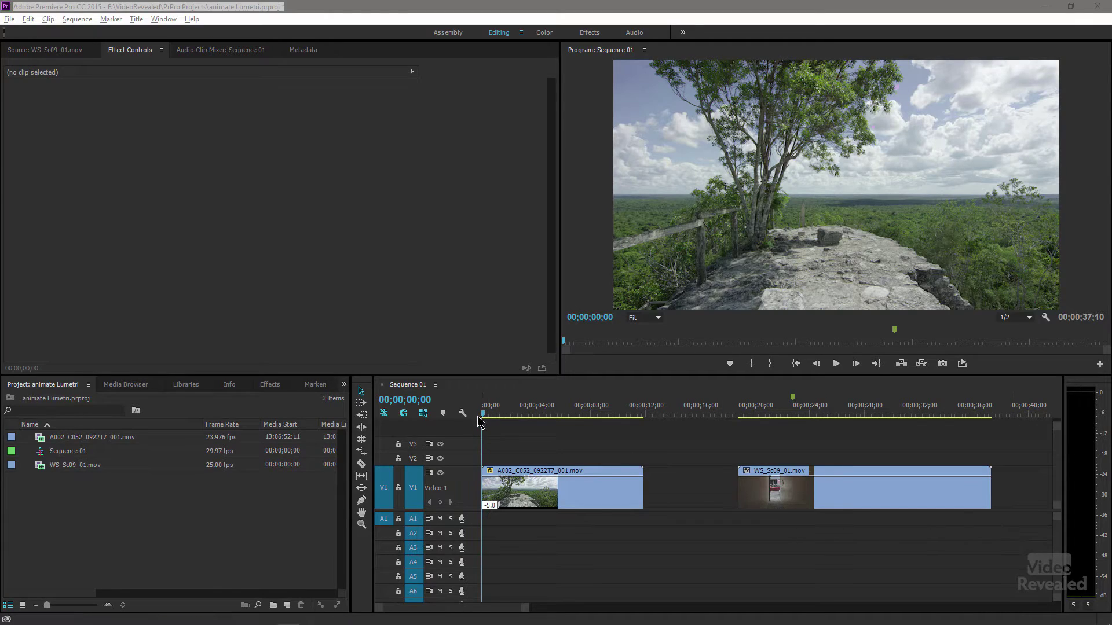
Step: Scrub into A002_C052_0922T7_001.mov on V1 so it is selected in Effect Controls
mouse_move(490, 418)
mouse_down()
mouse_move(579, 405)
mouse_move(481, 400)
mouse_up()
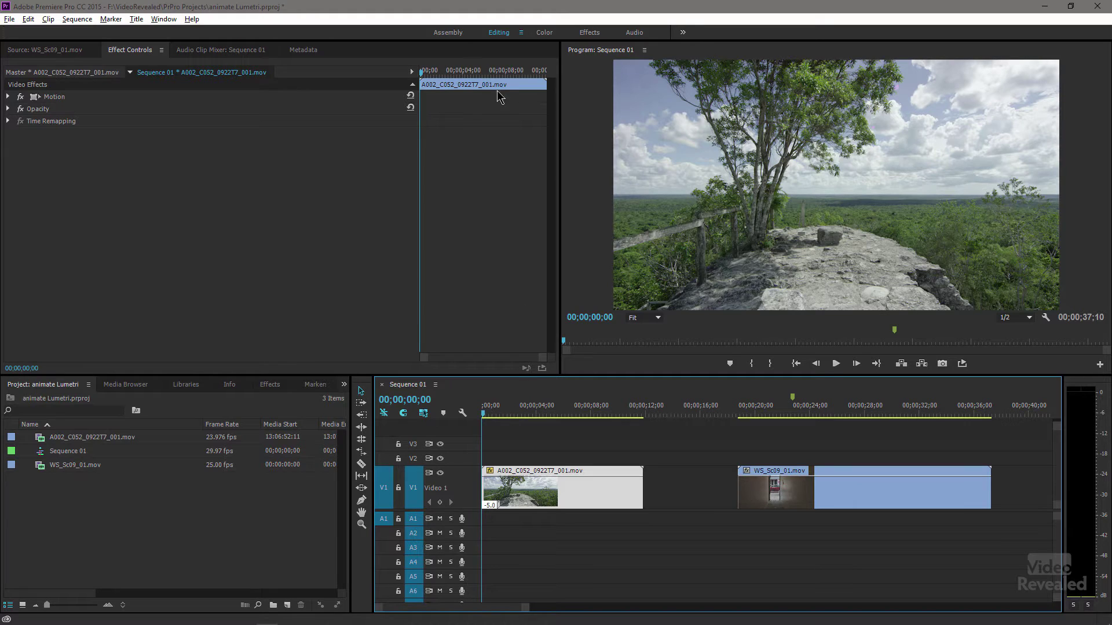
Step: Switch to the Color workspace, trial an Exposure change, then delete the clip's Lumetri Color effect
click(545, 33)
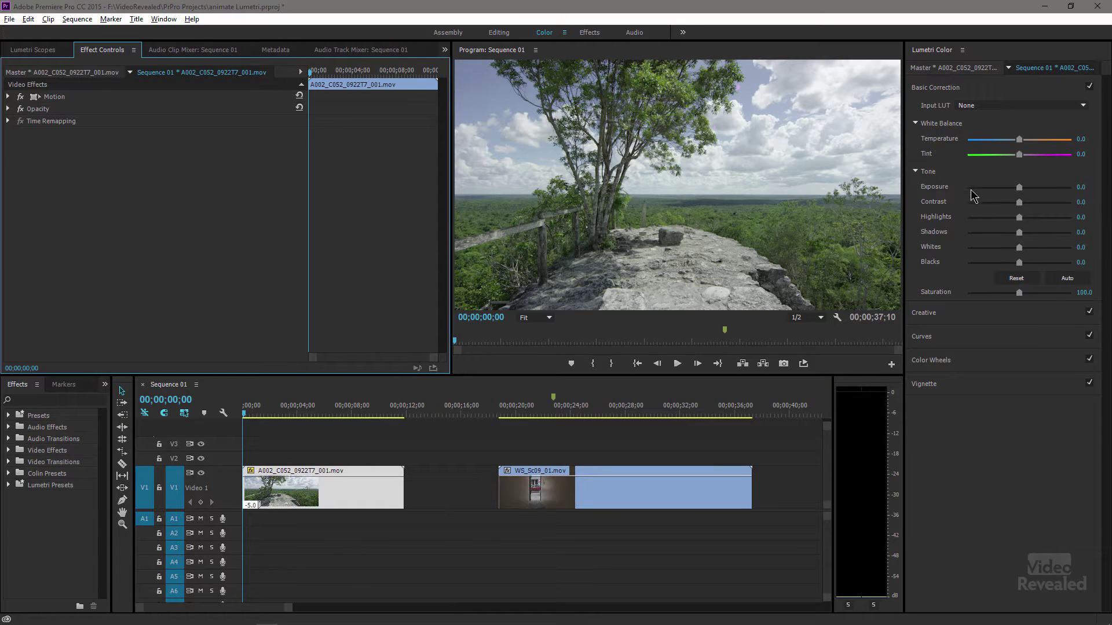
mouse_move(1019, 188)
mouse_down()
mouse_move(990, 191)
mouse_move(1019, 193)
mouse_up()
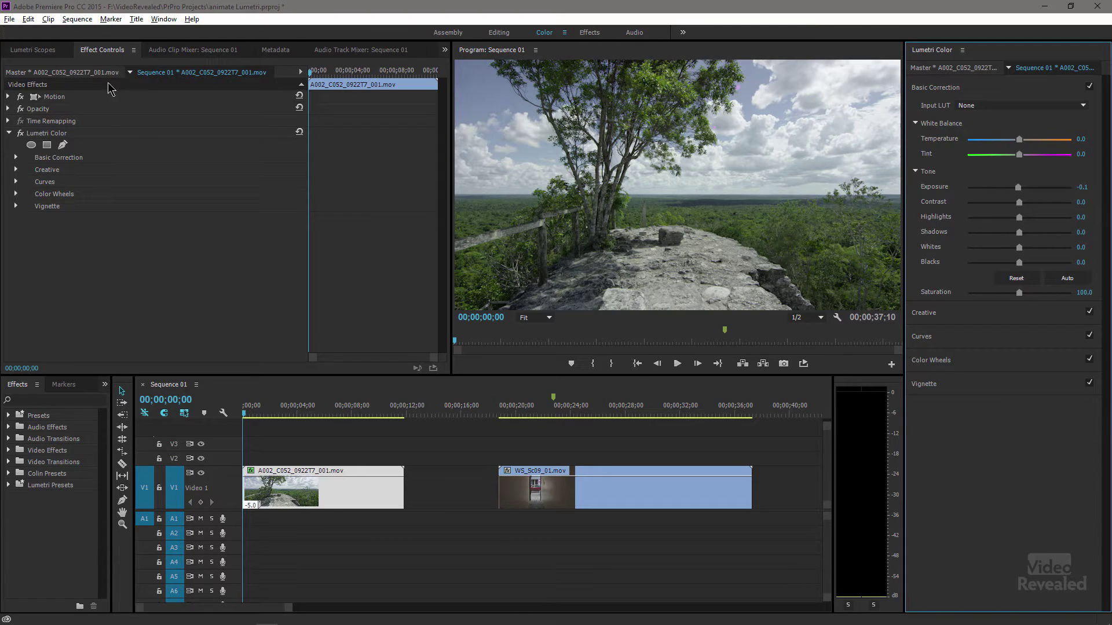
click(58, 138)
key(Delete)
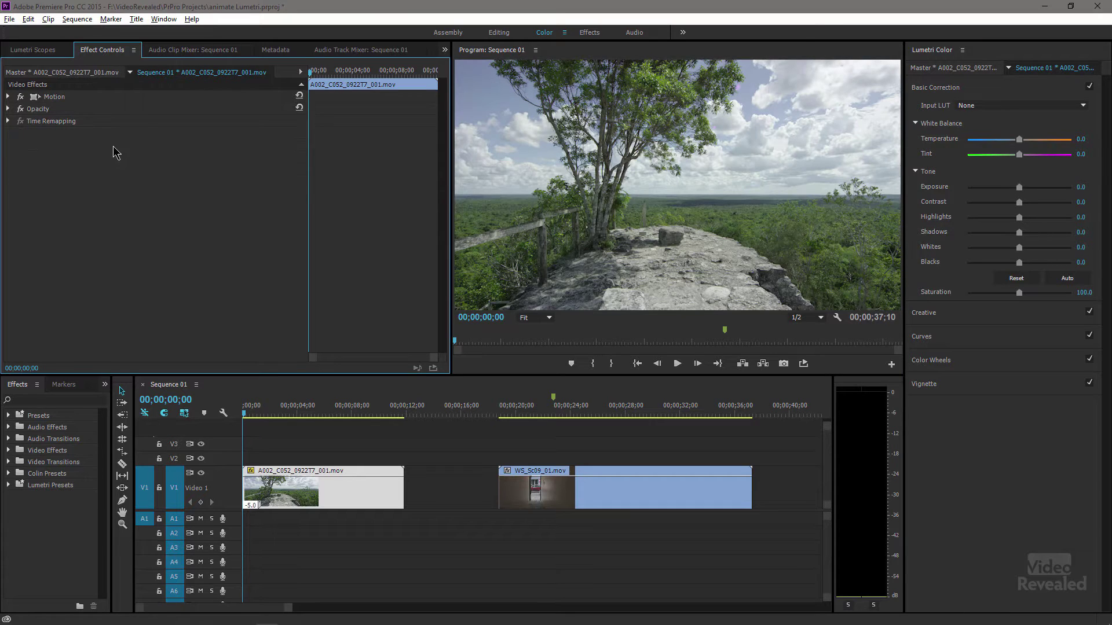
Step: Keyframe Exposure from -3.6 at the clip start to 0.0 about four seconds later
drag(1019, 188, 981, 192)
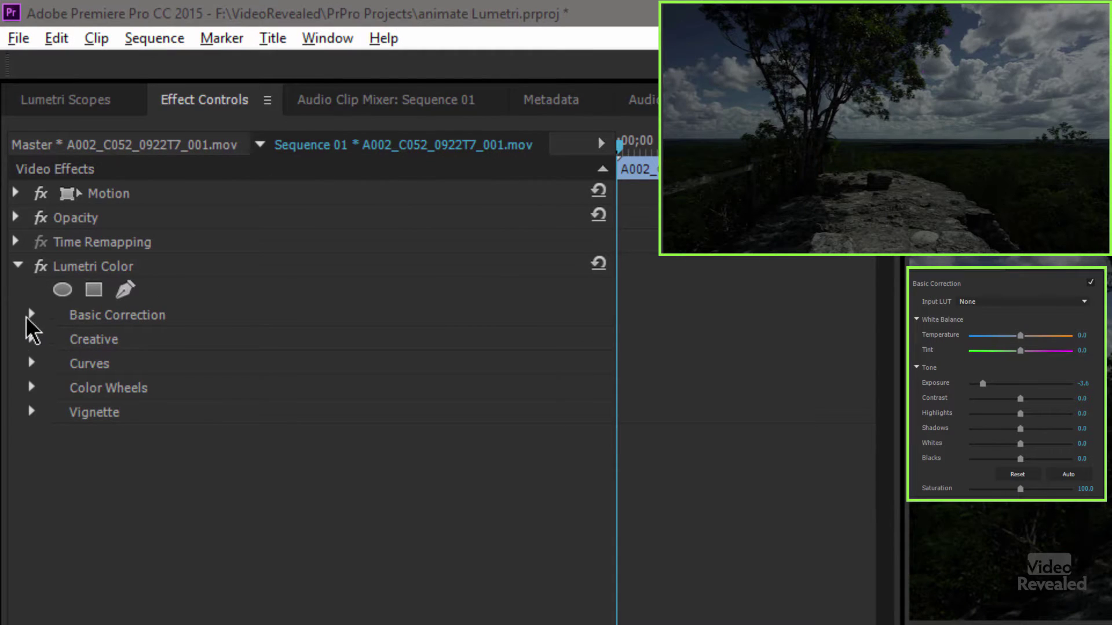
click(27, 318)
click(32, 314)
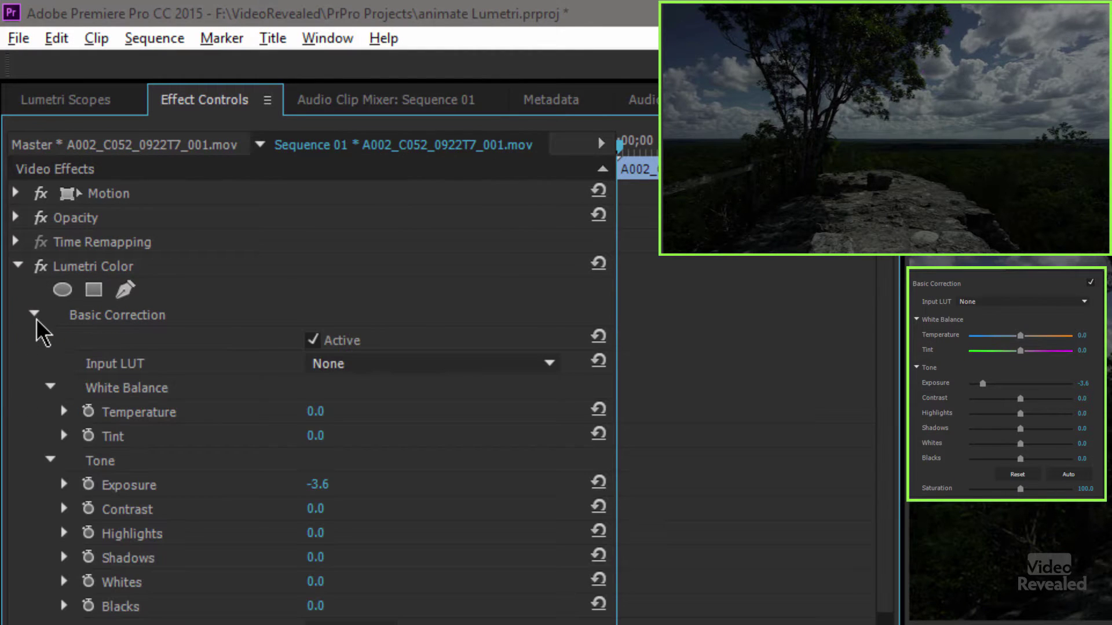
click(88, 484)
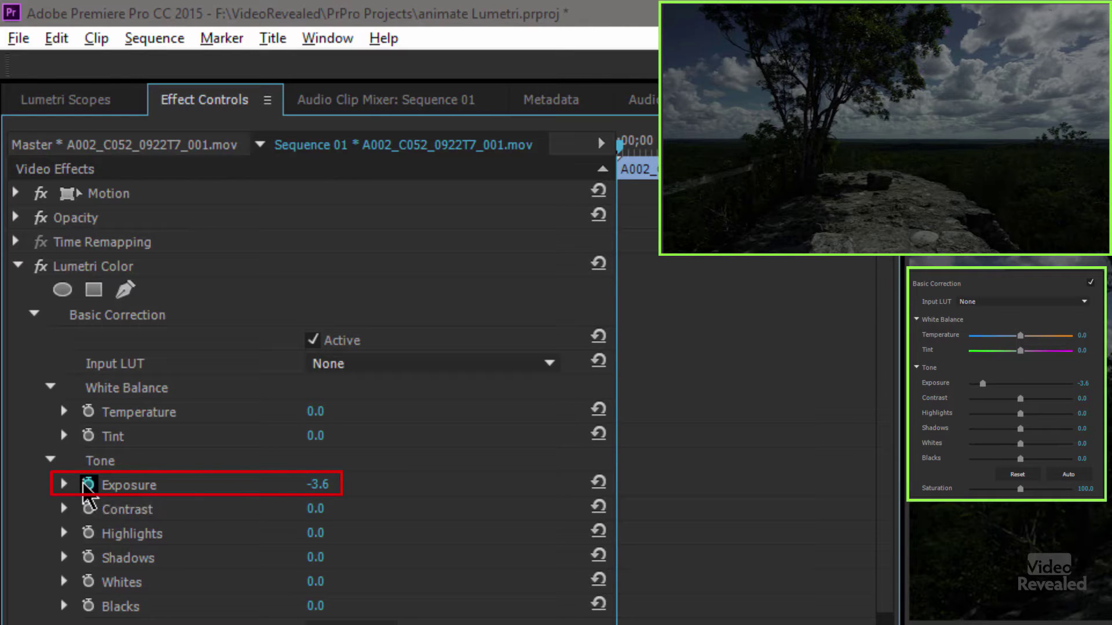
drag(641, 151, 714, 150)
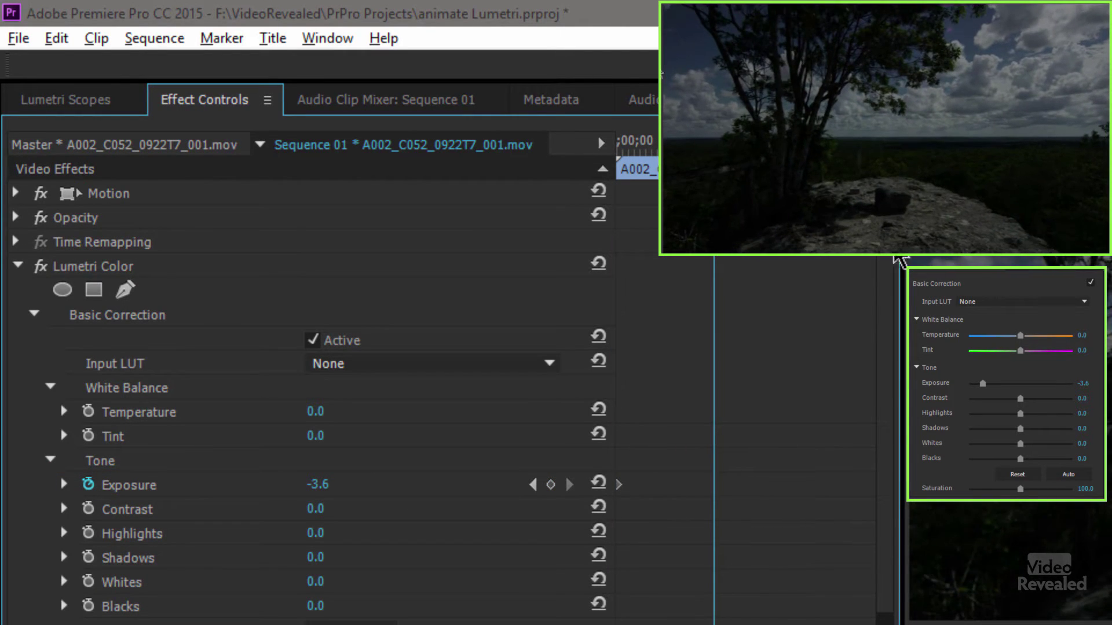
double_click(983, 383)
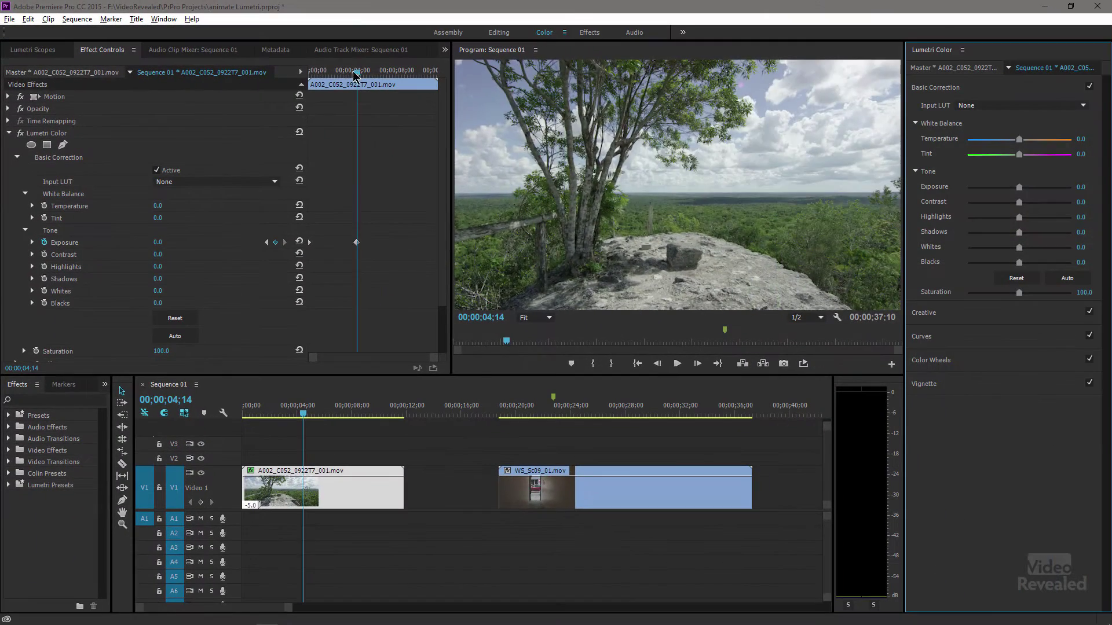
Step: Play the sequence from the start to review the exposure ramp
key(Home)
key(space)
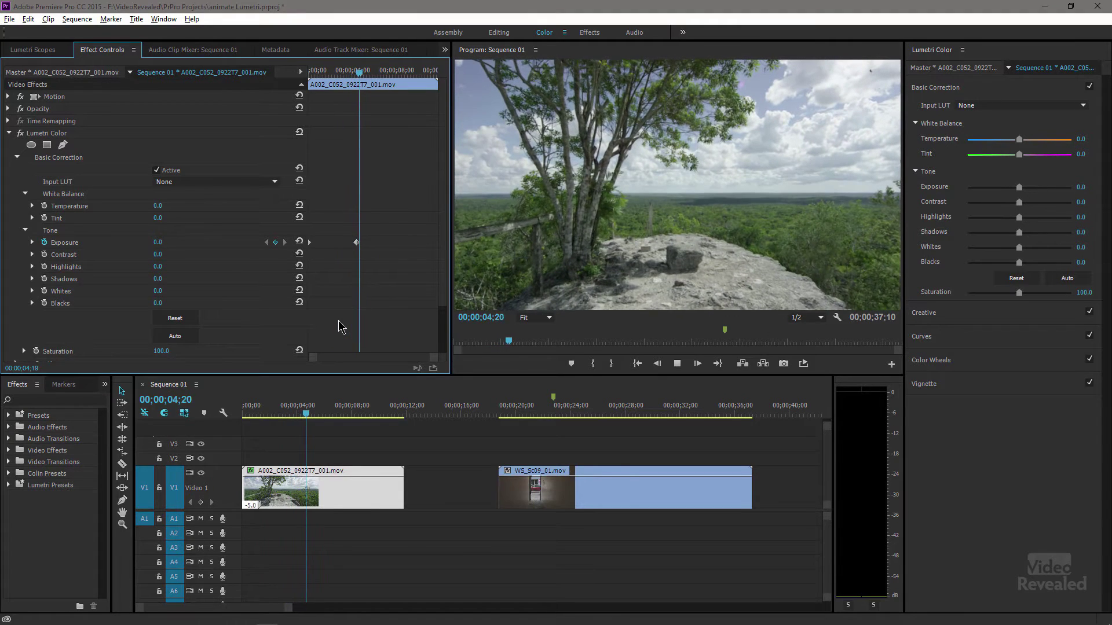
key(space)
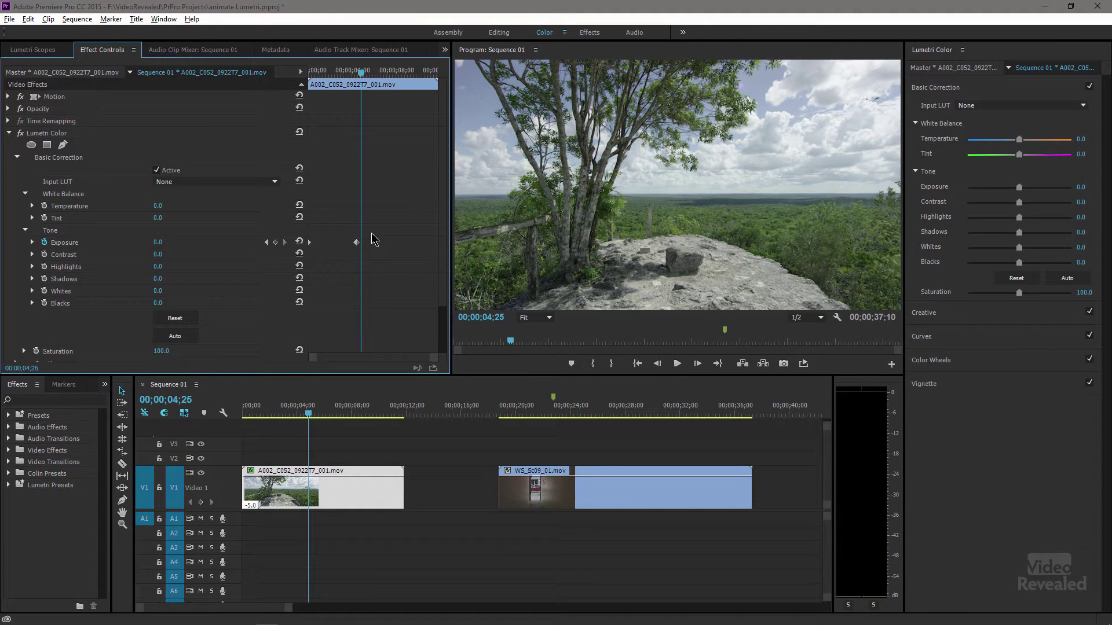
Step: Make the Exposure keyframe Continuous Bezier and show the Exposure curve on the expanded V1 track
right_click(356, 242)
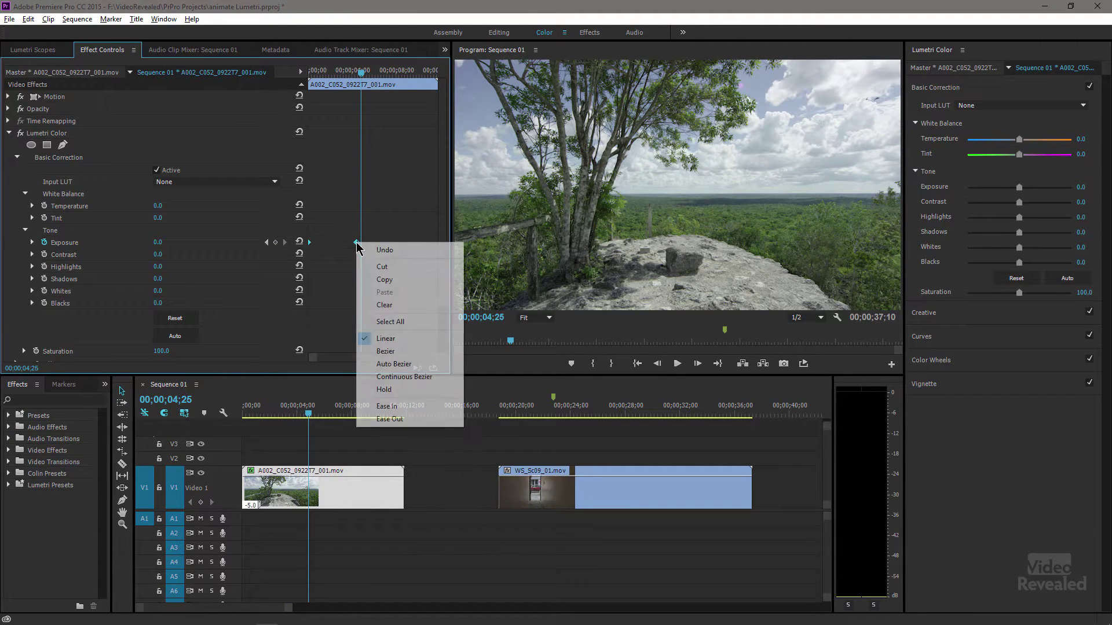
click(405, 377)
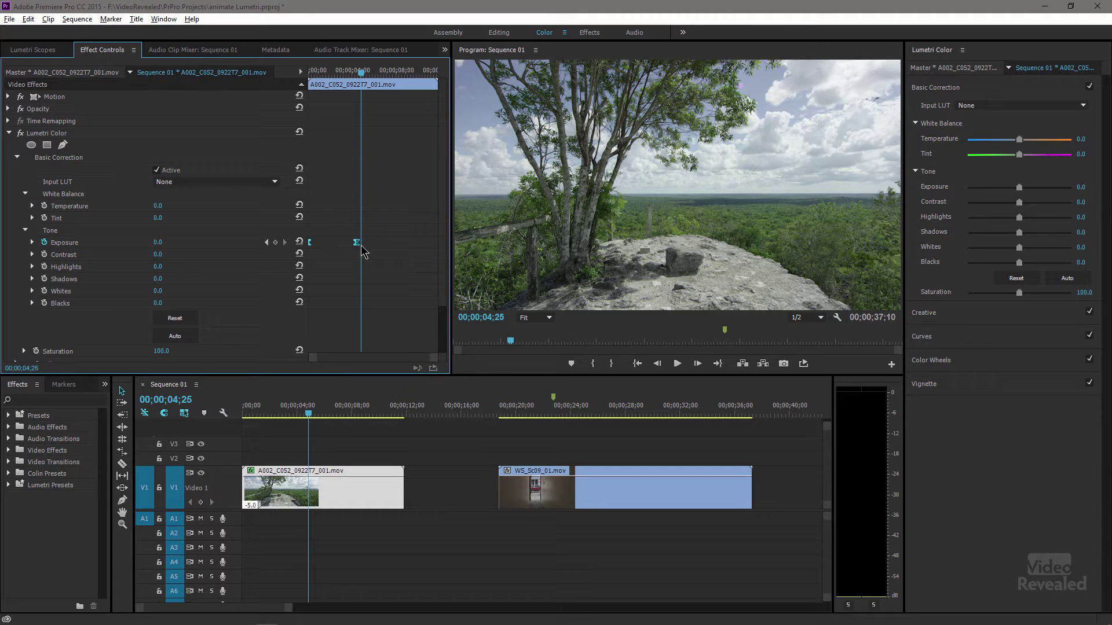
click(295, 413)
key(equal)
key(equal)
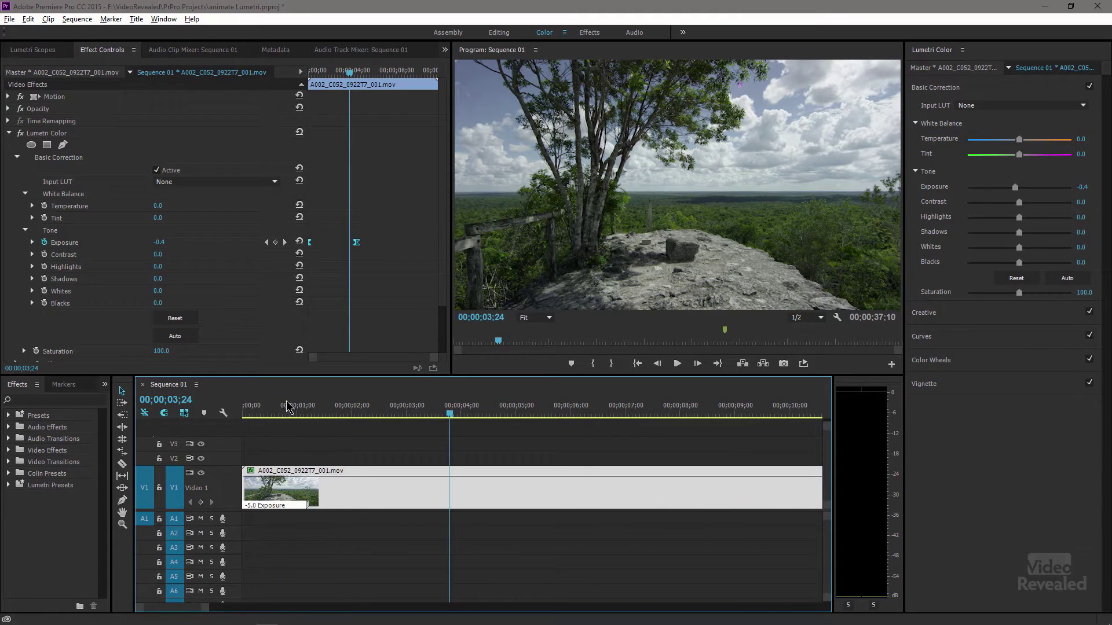
double_click(234, 503)
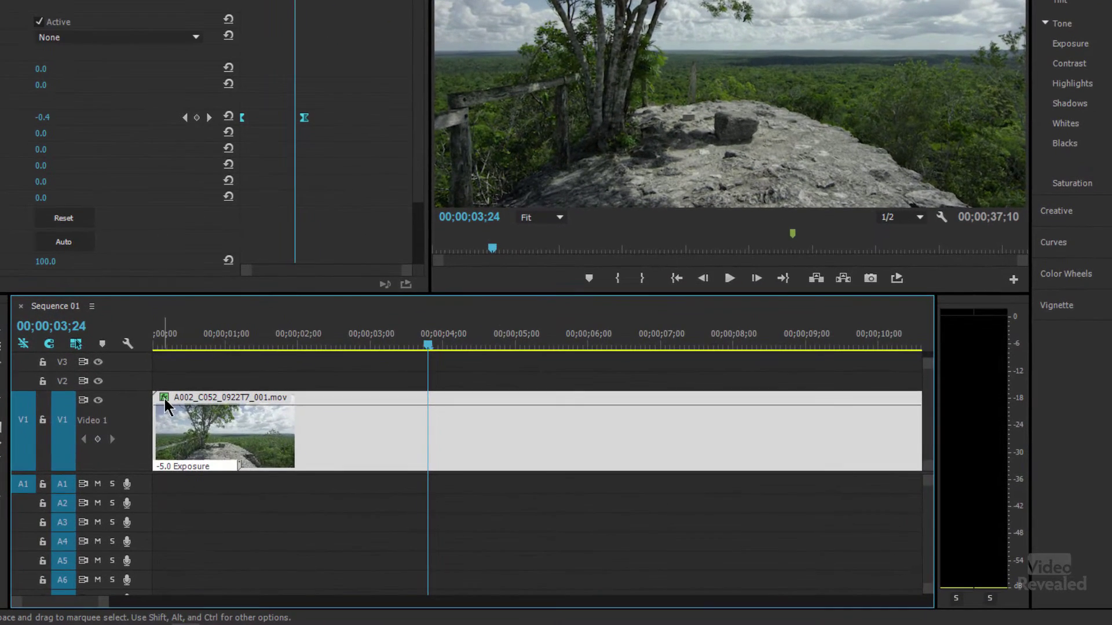
click(249, 452)
mouse_move(240, 464)
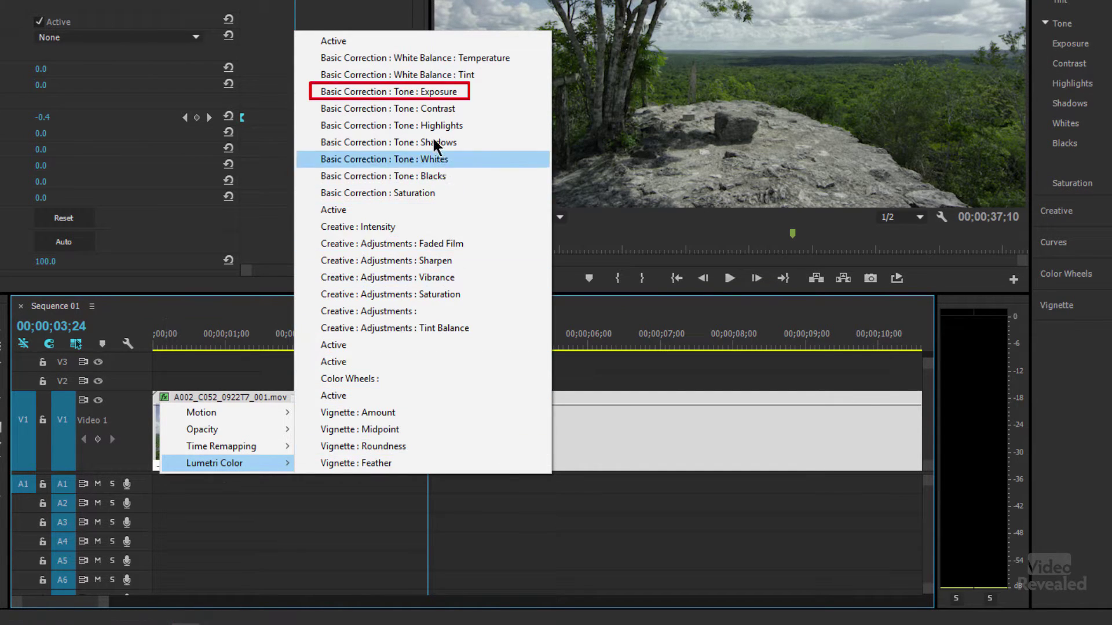
click(432, 93)
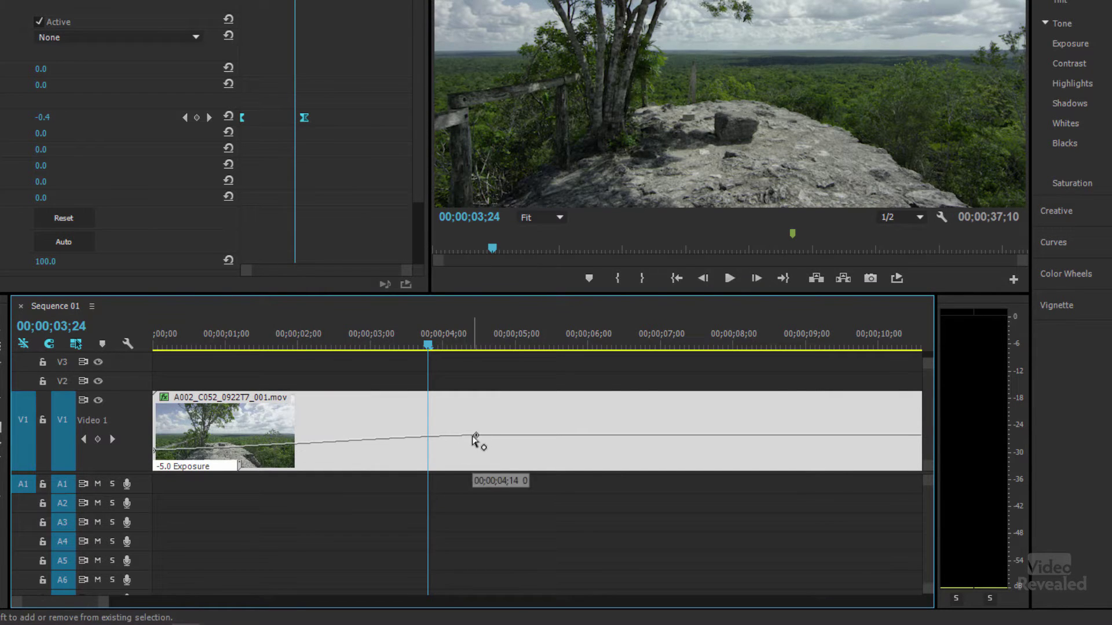
Step: Add a -2.1 Exposure point at 00;00;03;24 and reshape the curve's Bezier ease
mouse_move(421, 440)
mouse_down()
mouse_move(398, 417)
mouse_move(389, 446)
mouse_move(427, 448)
mouse_up()
drag(379, 346, 223, 347)
key(space)
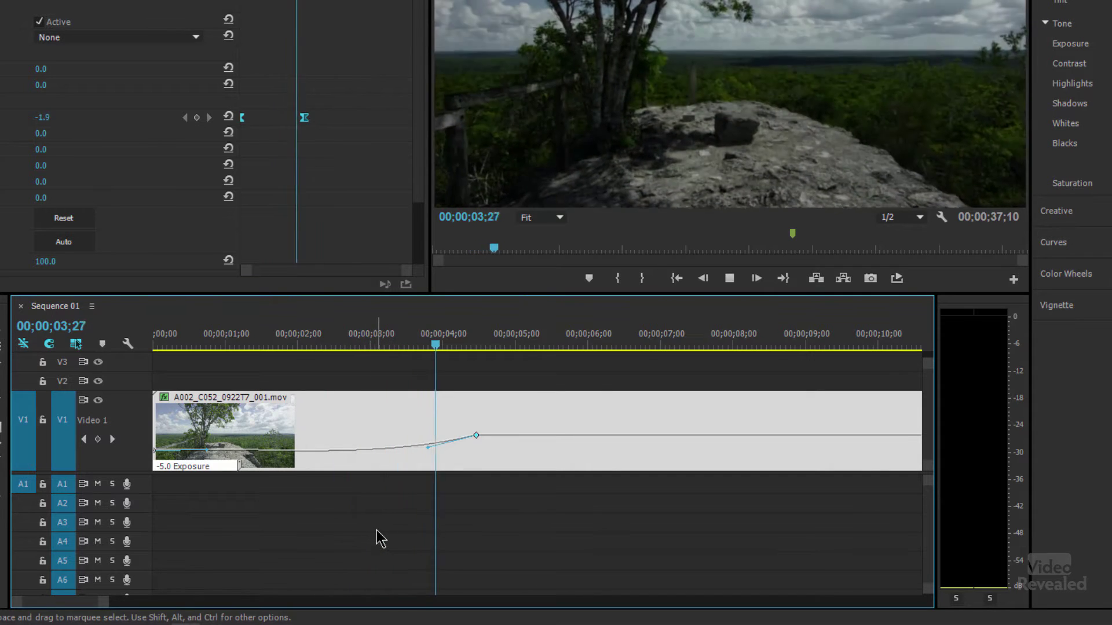
key(space)
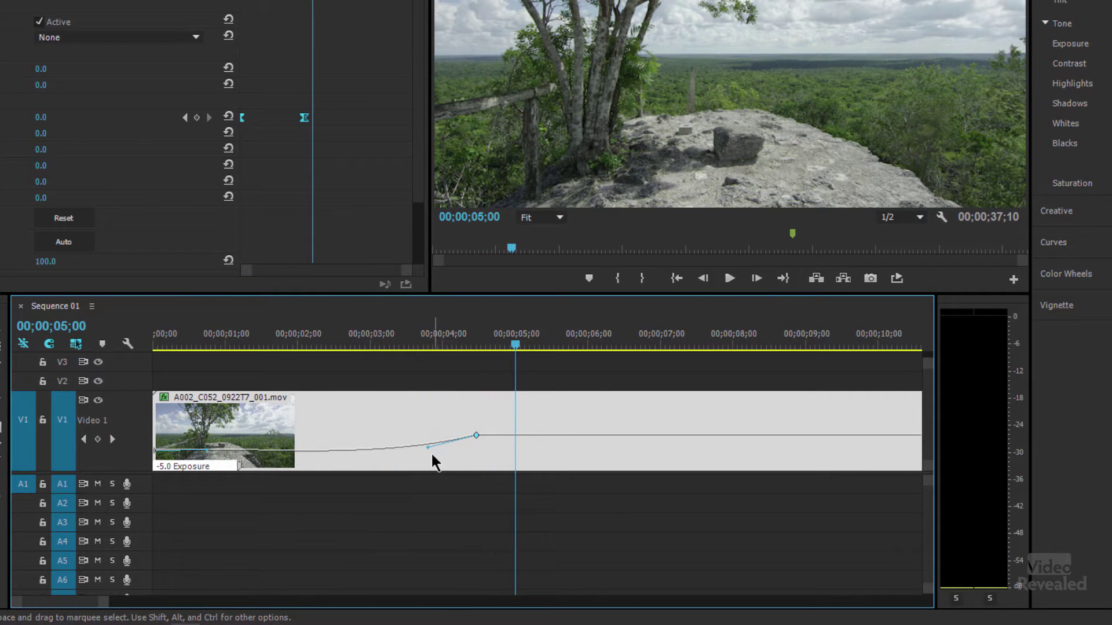
drag(428, 447, 428, 435)
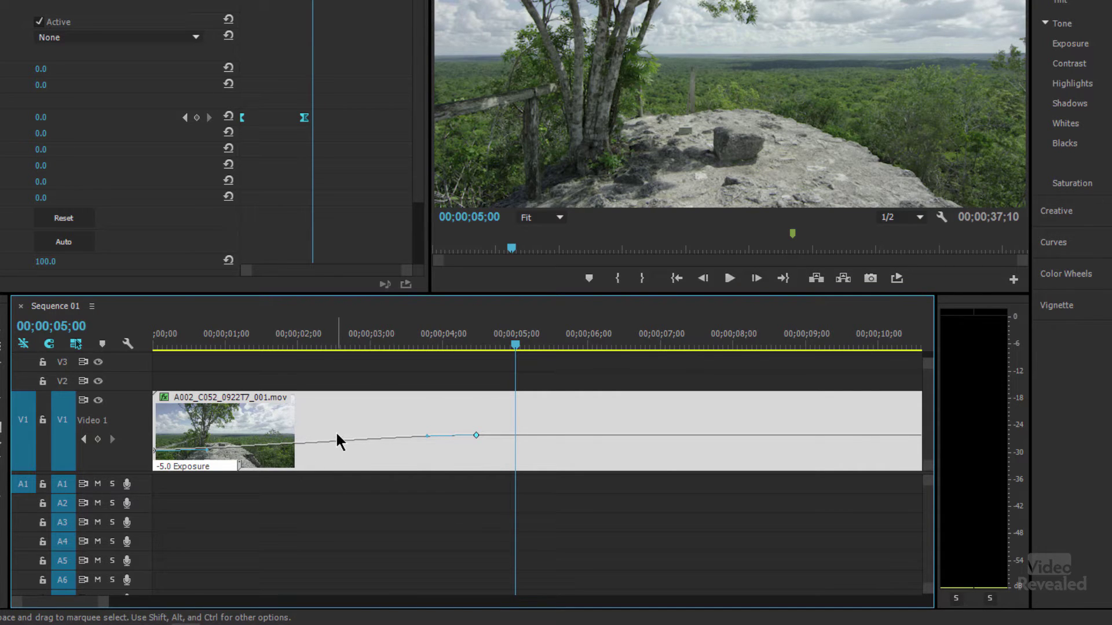
key(backslash)
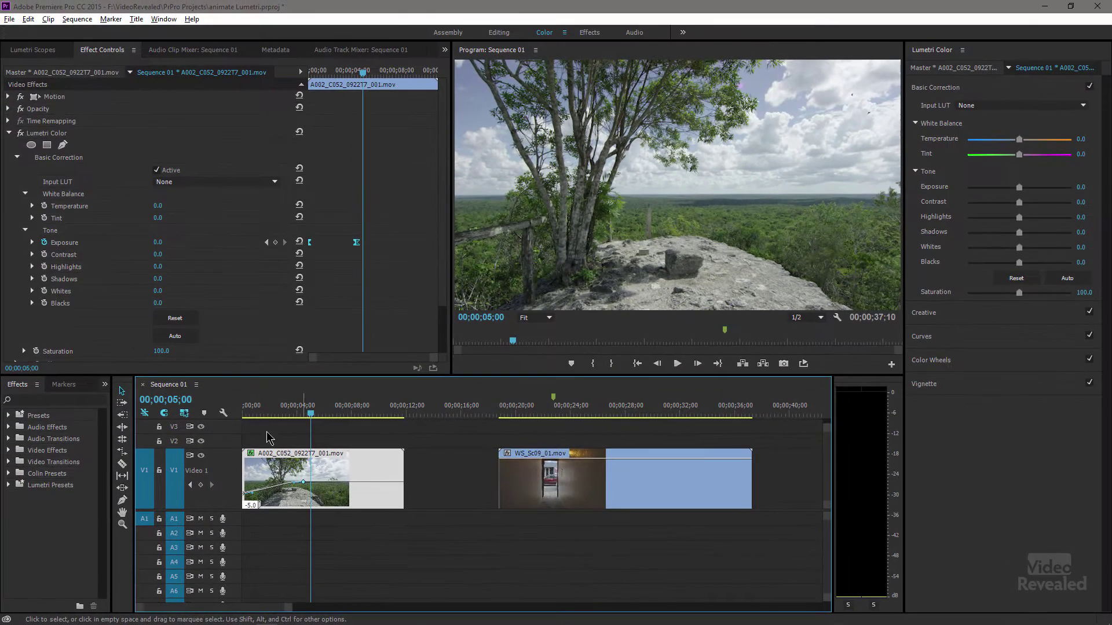
Step: Add a cross dissolve to the first clip's start, lengthen it to 00;00;03;26, and preview it
click(245, 480)
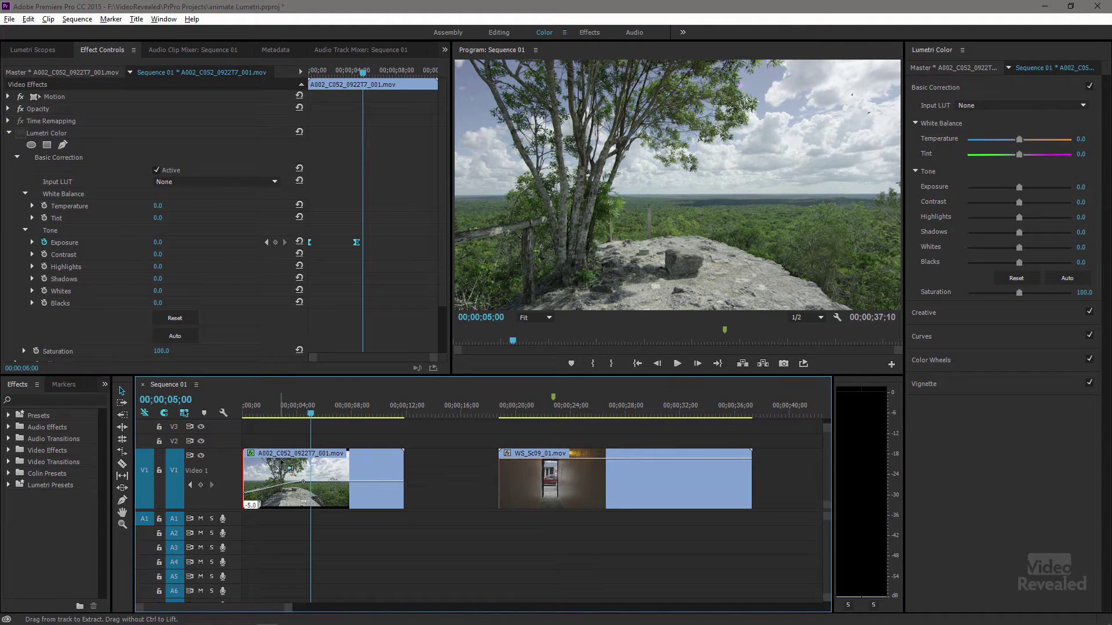
key(ctrl+d)
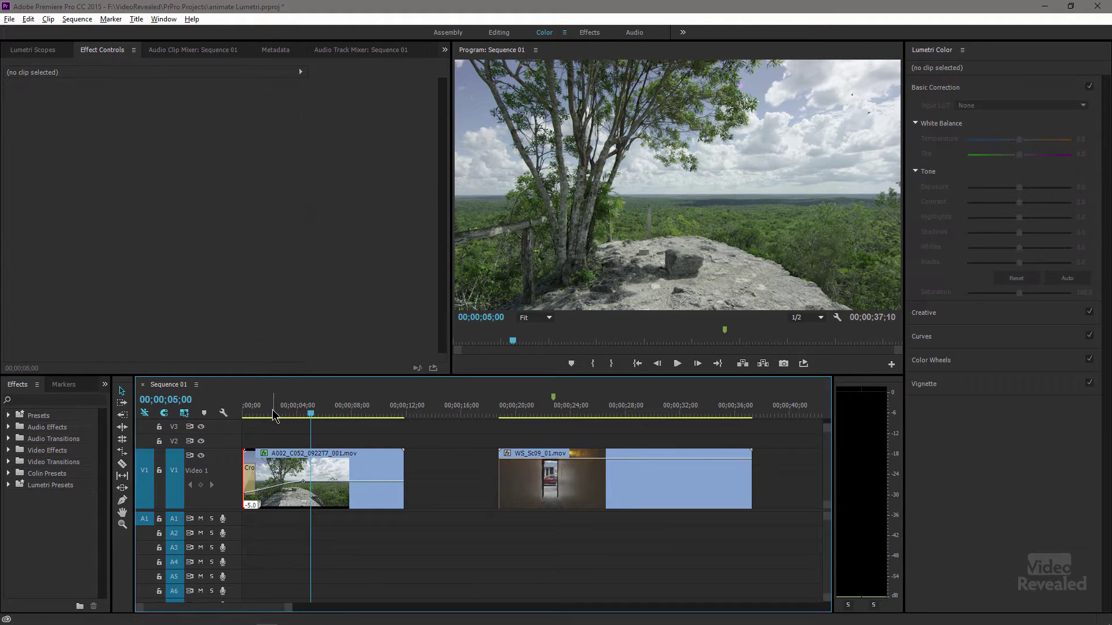
drag(257, 480, 297, 475)
click(306, 487)
click(248, 407)
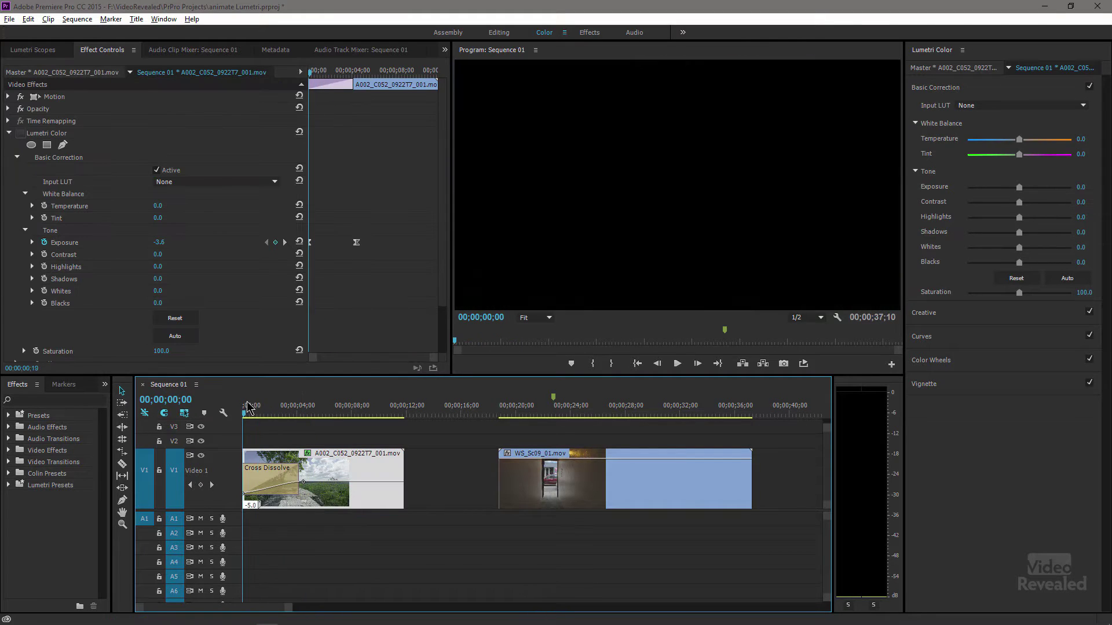
key(space)
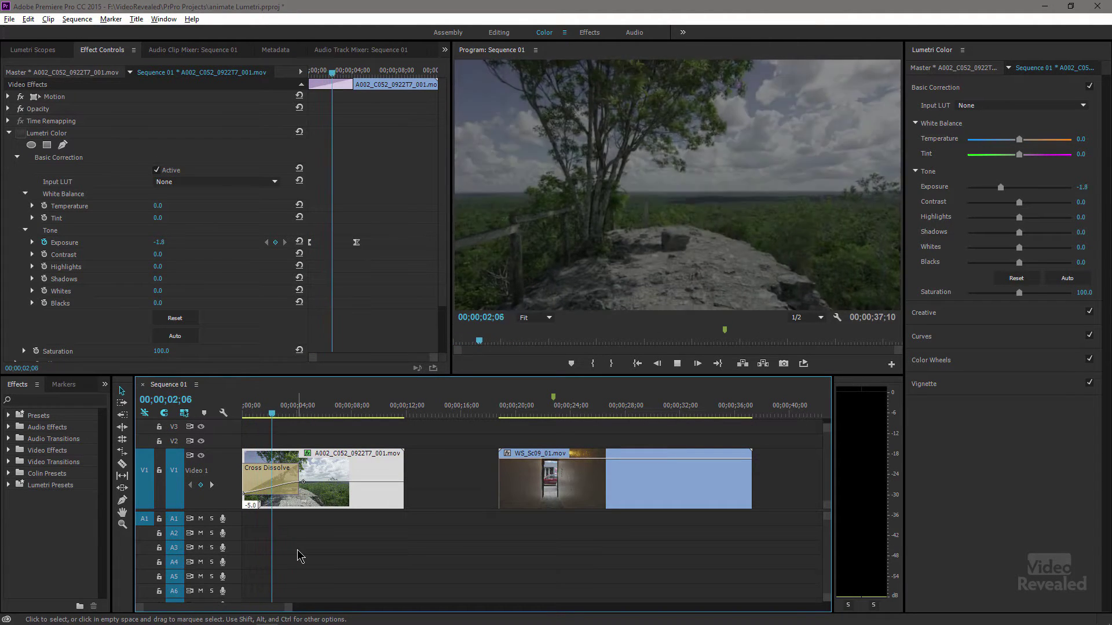
key(space)
Step: Delete the cross dissolve and scrub A002's opening seconds to check the exposure fade-up
click(270, 479)
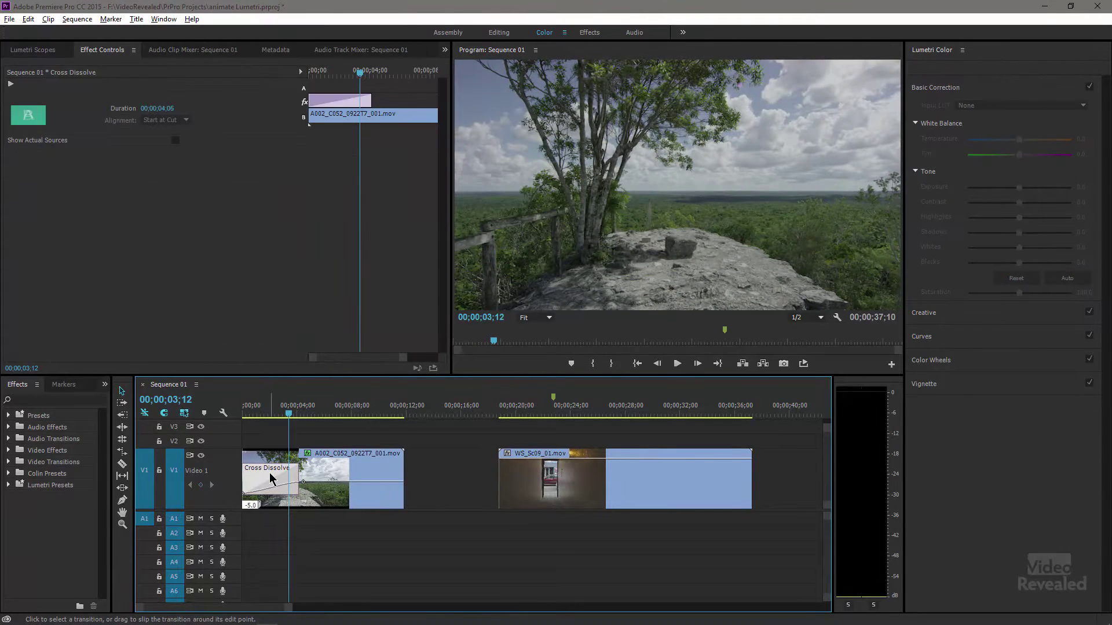
key(Delete)
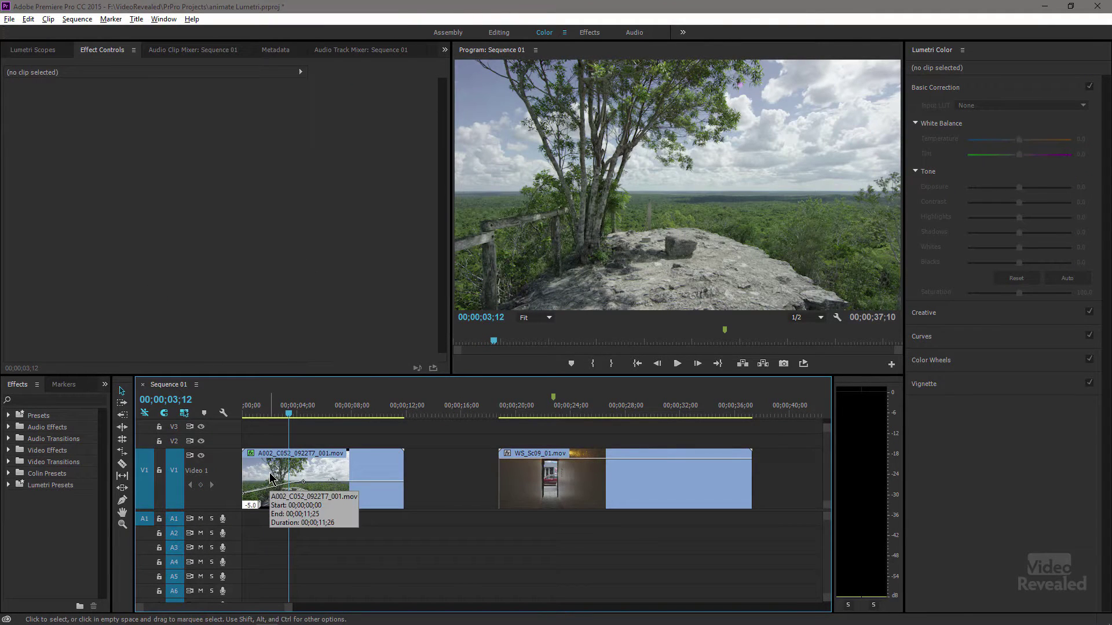
click(270, 479)
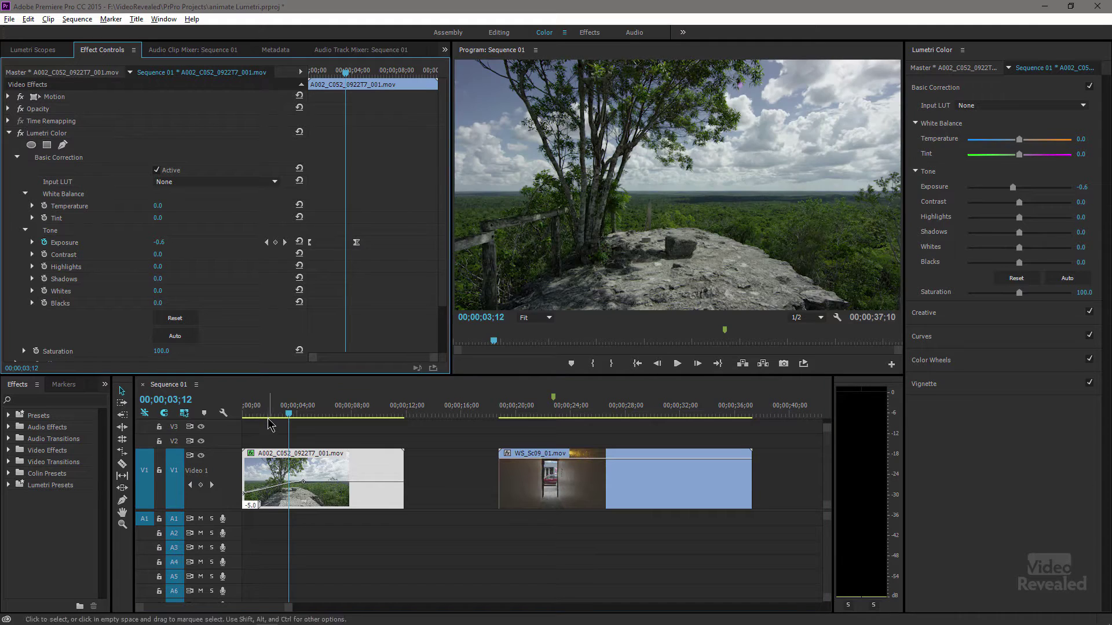
key(Home)
key(shift+Right)
key(shift+Right)
key(shift+Right)
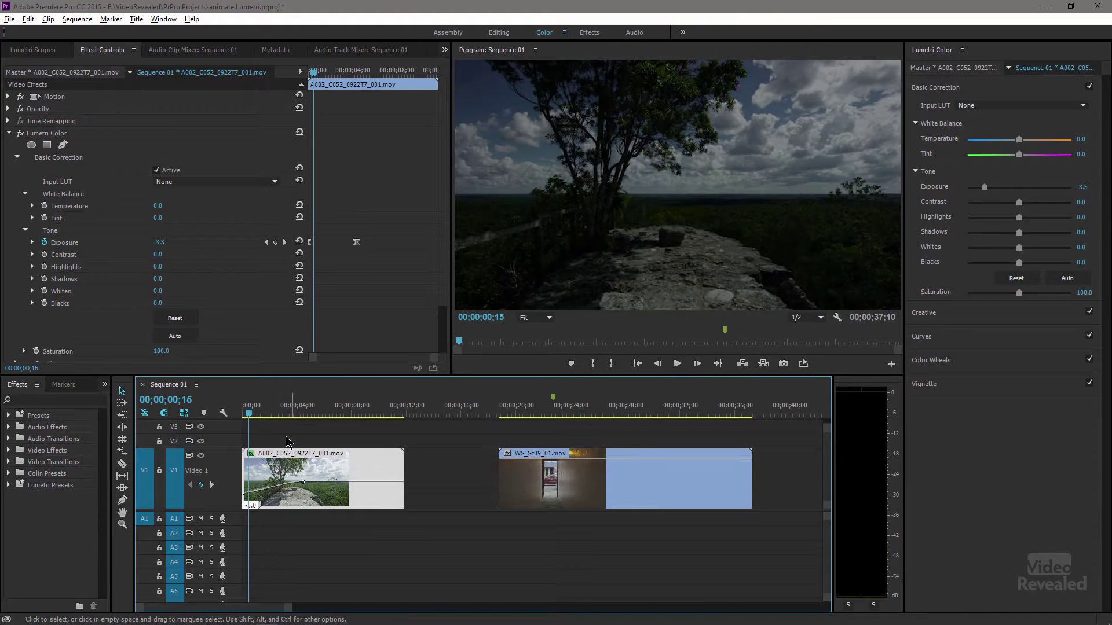
drag(247, 415, 241, 415)
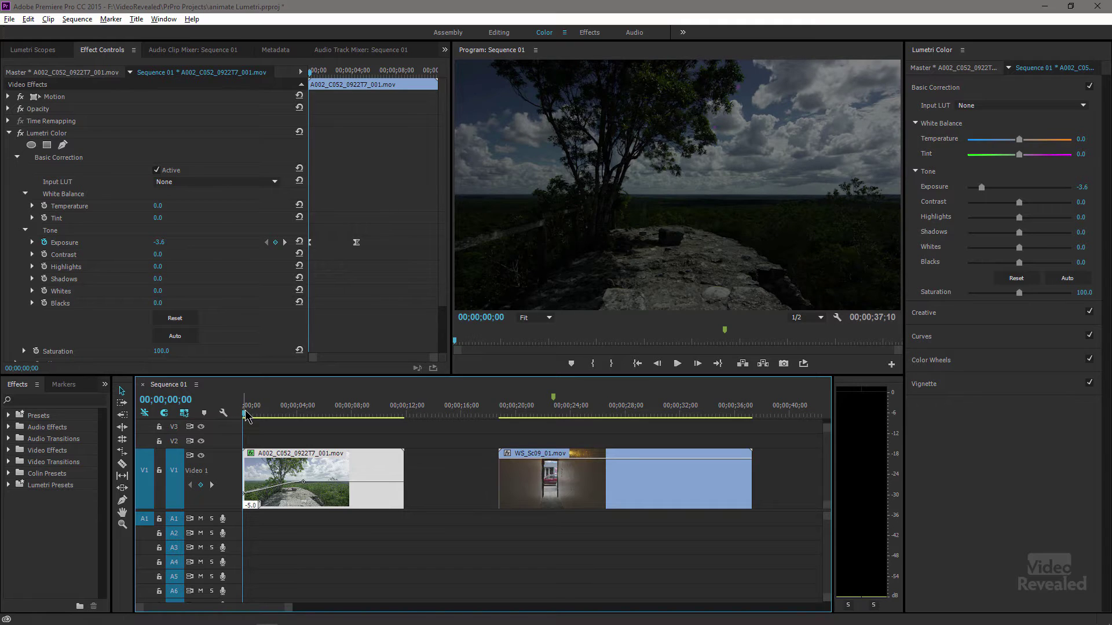
drag(246, 414, 310, 414)
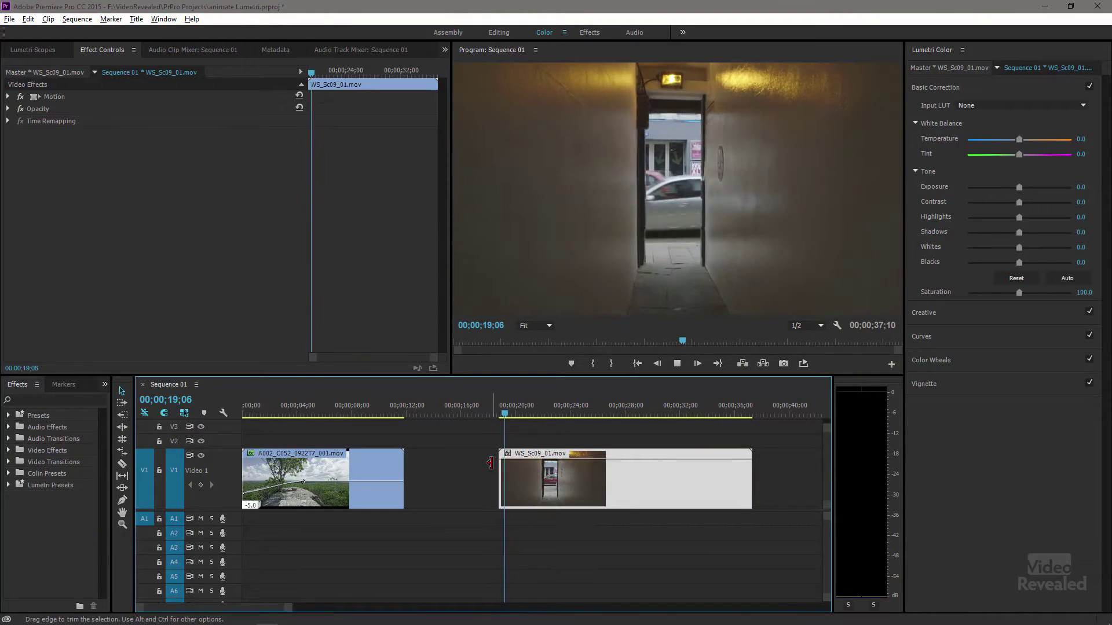
Step: Play the WS_Sc09_01.mov alley clip and park the playhead near 00;00;22;03
key(space)
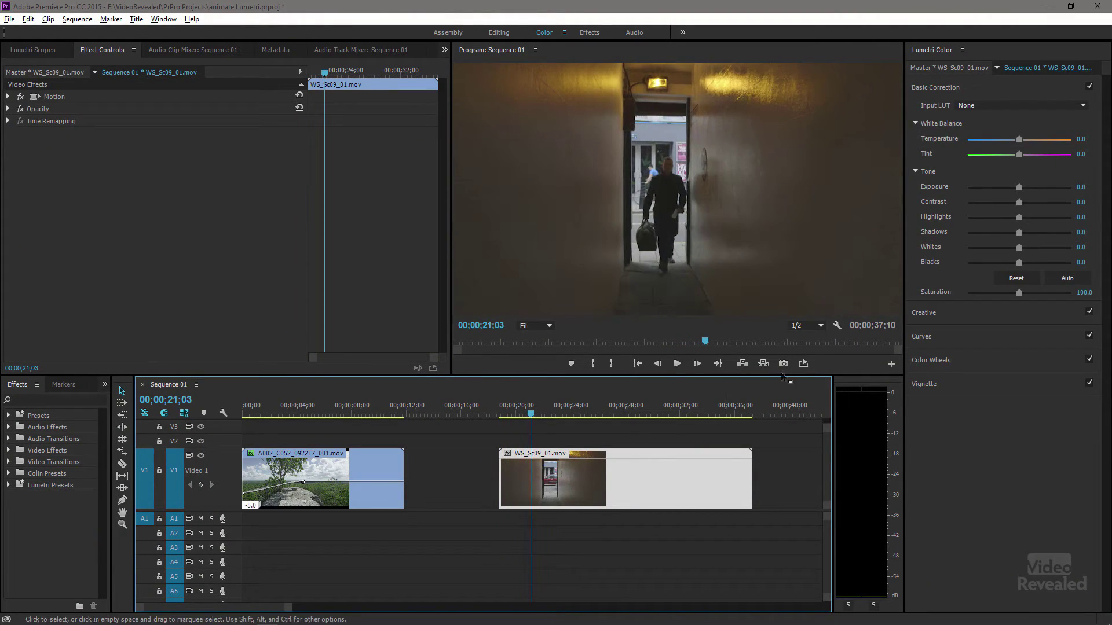
key(space)
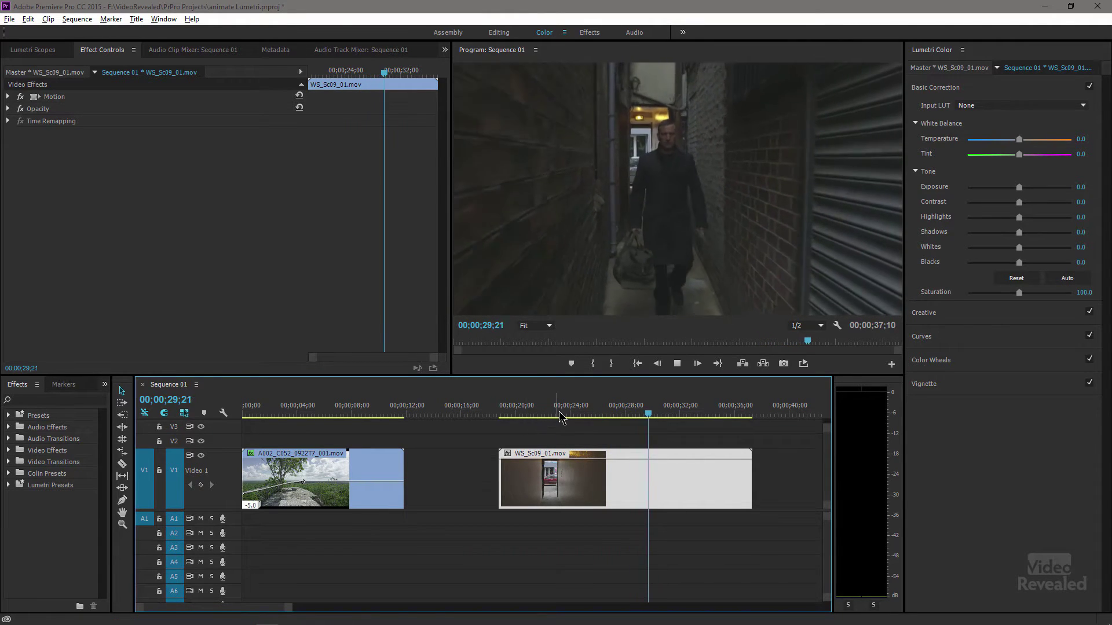
click(548, 414)
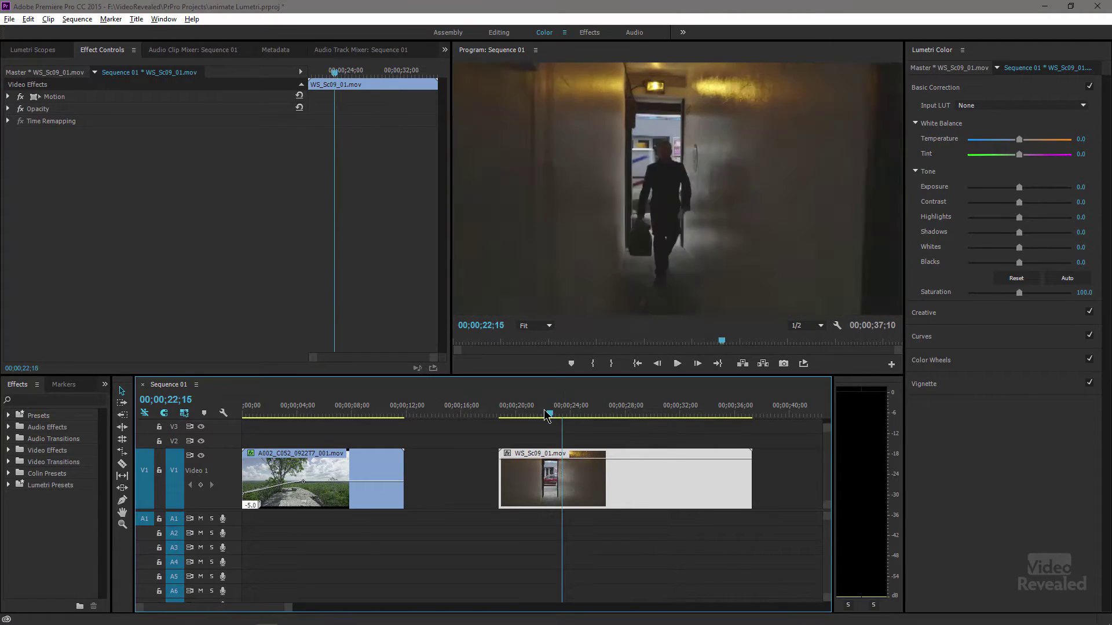
drag(547, 413, 520, 415)
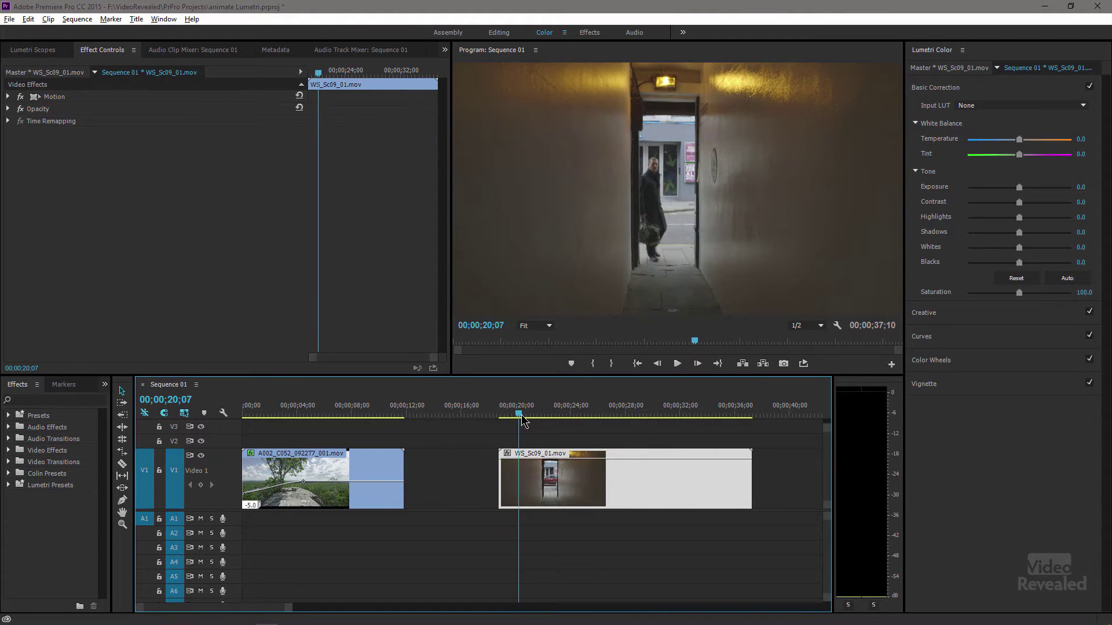
key(Right)
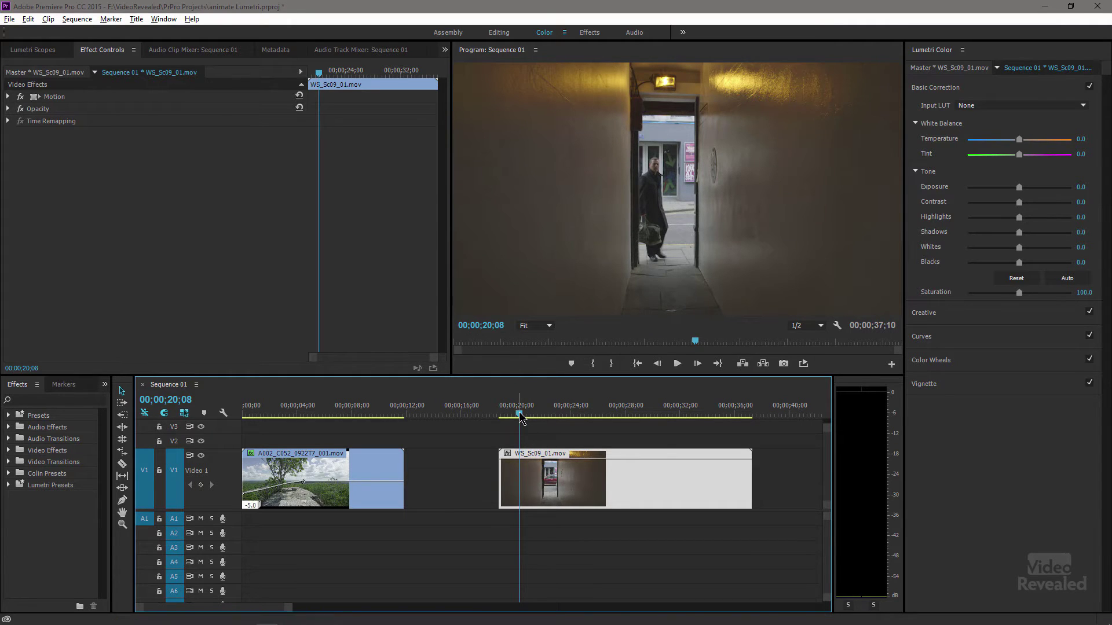
drag(519, 414, 545, 418)
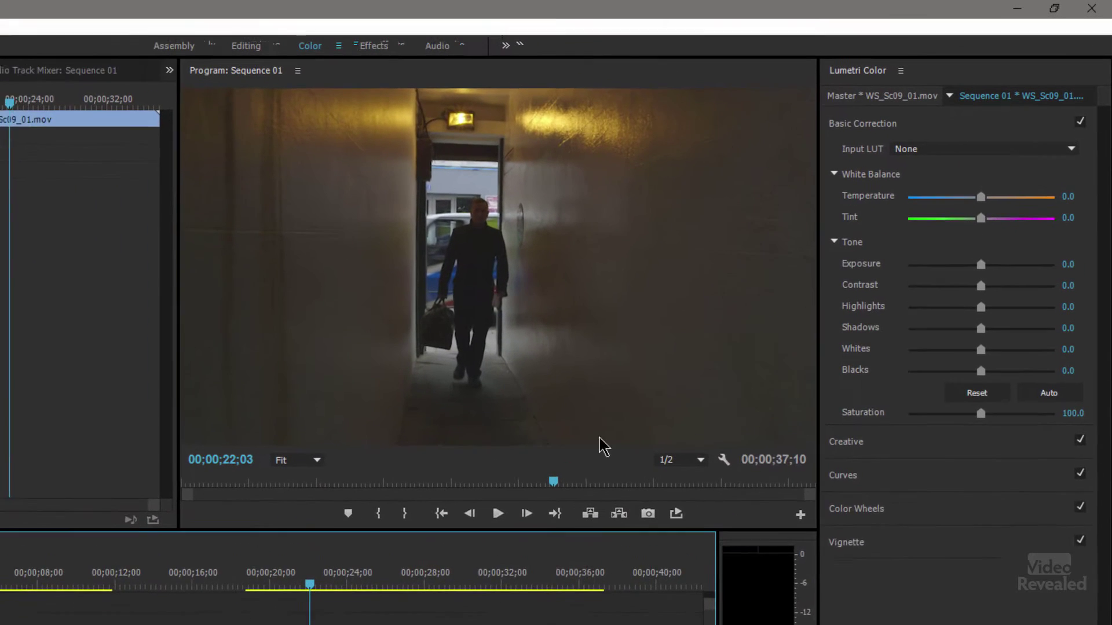
Step: Set the alley clip's Temperature to -43.3 and pull Blacks down to -24.4
drag(976, 203, 946, 202)
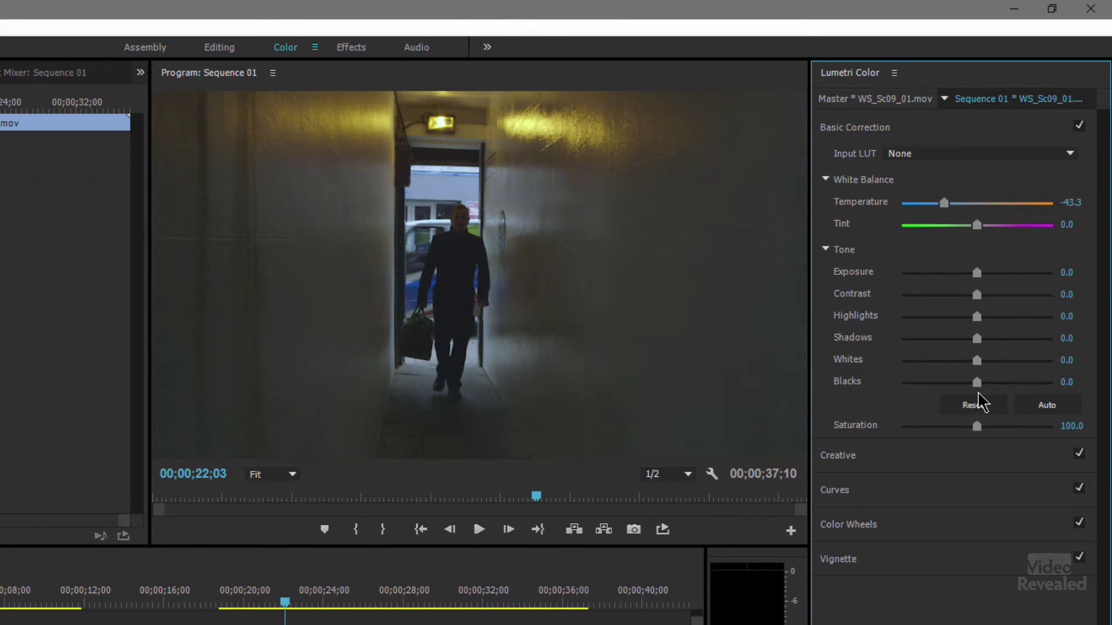
click(944, 207)
drag(975, 386, 958, 383)
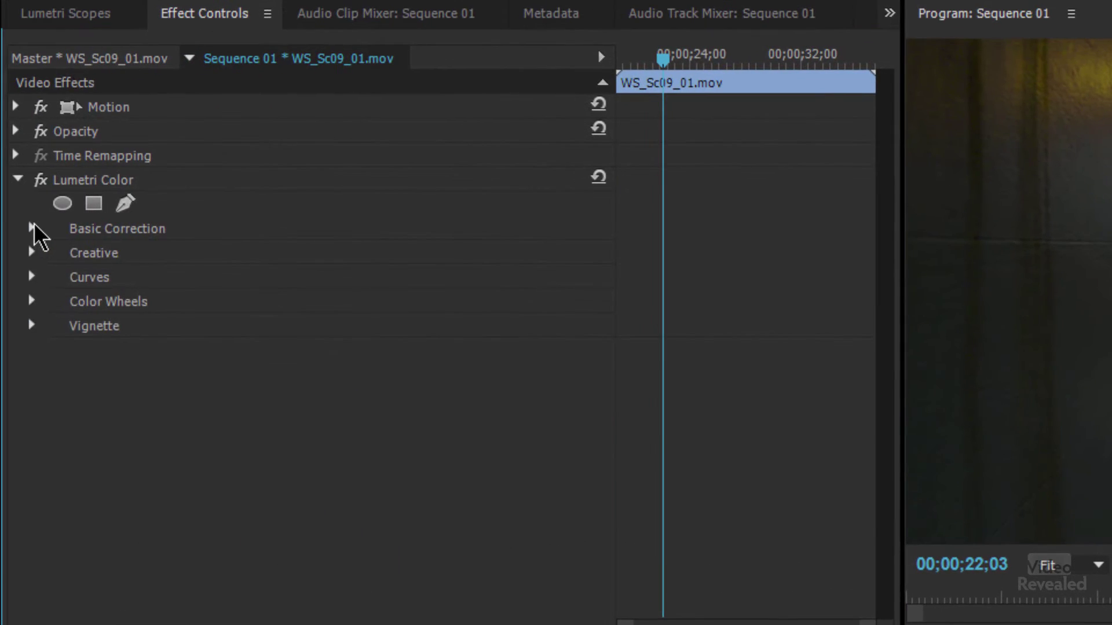
Step: Keyframe Temperature and Blacks at 22;03, then reset both to 0 at 00;00;31;11
click(32, 229)
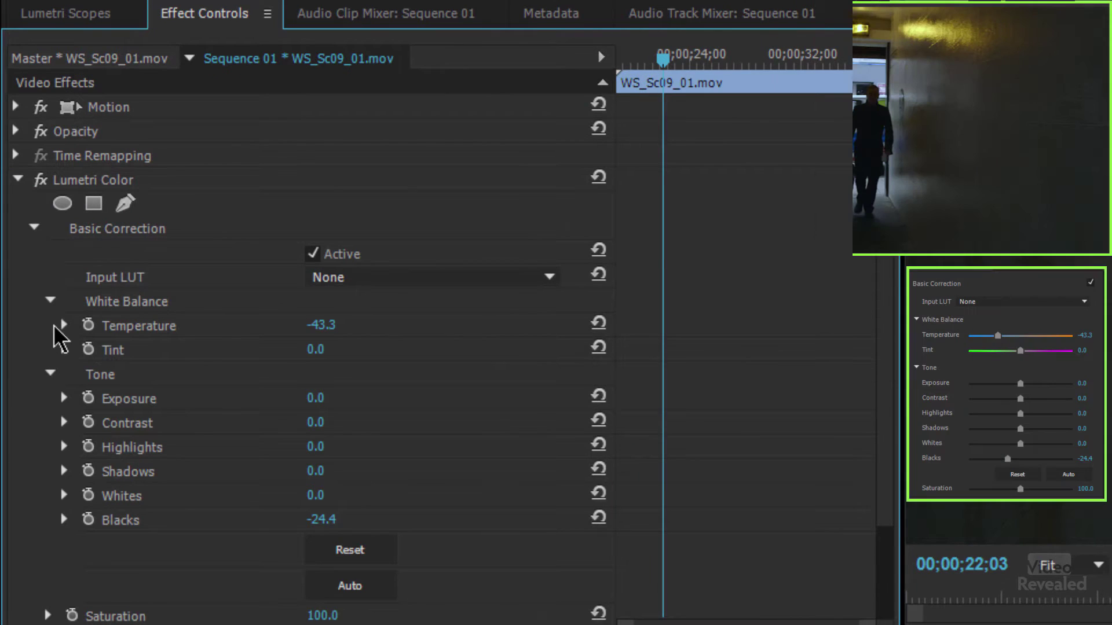
click(88, 325)
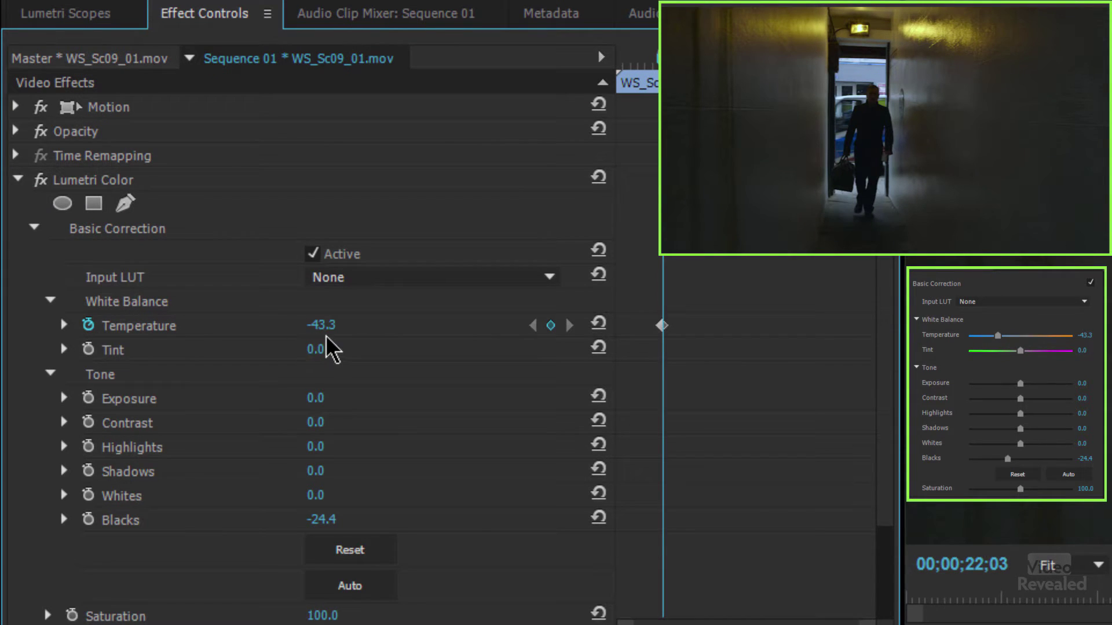
click(88, 520)
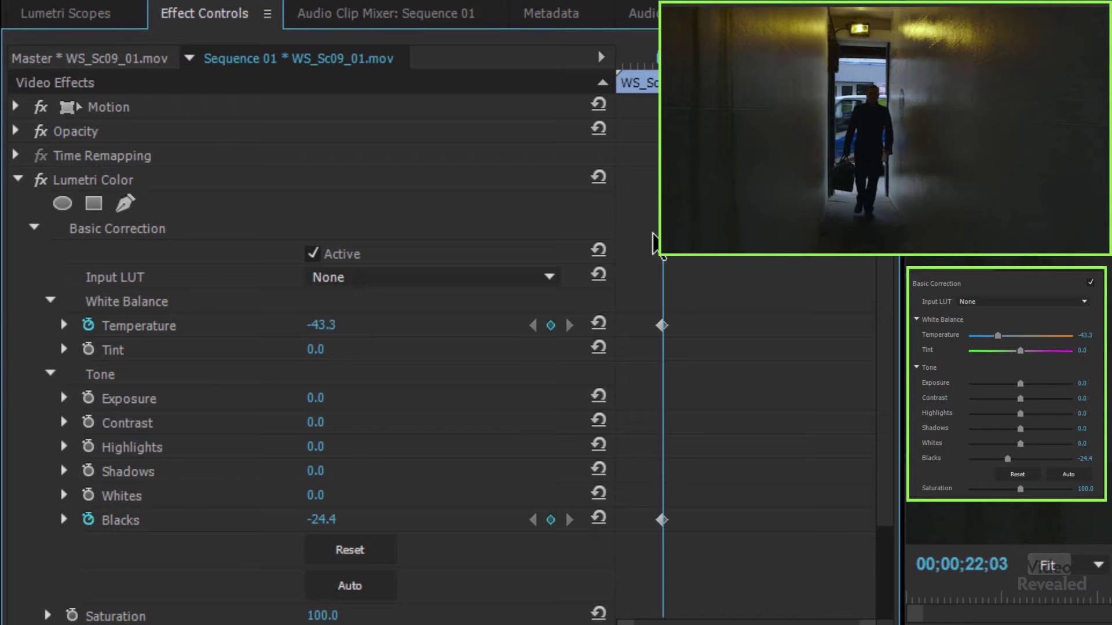
key(space)
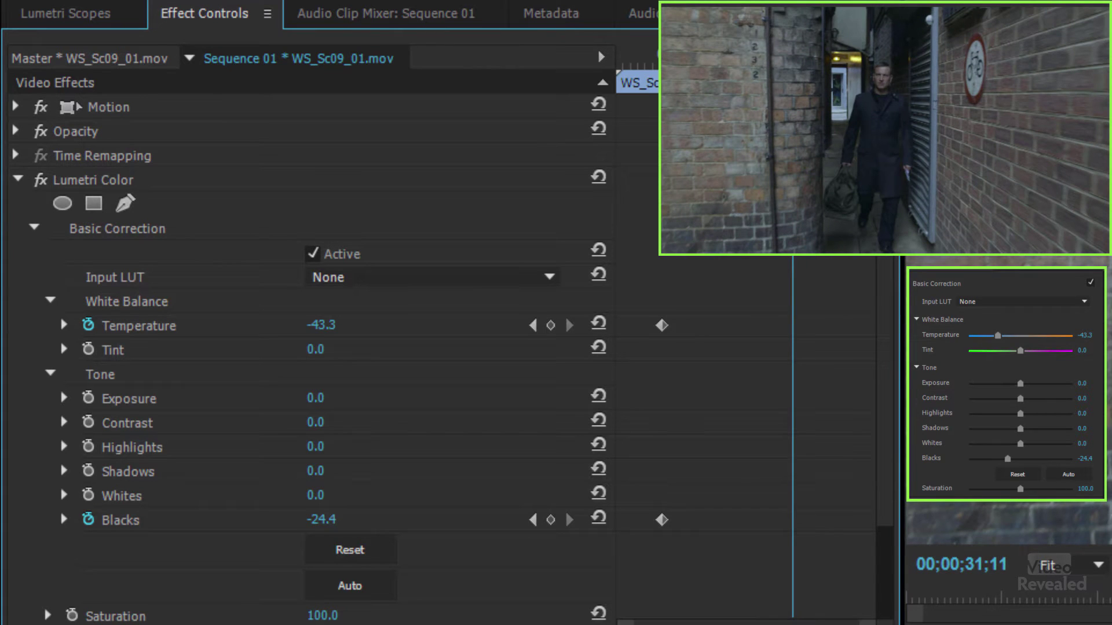
double_click(1009, 460)
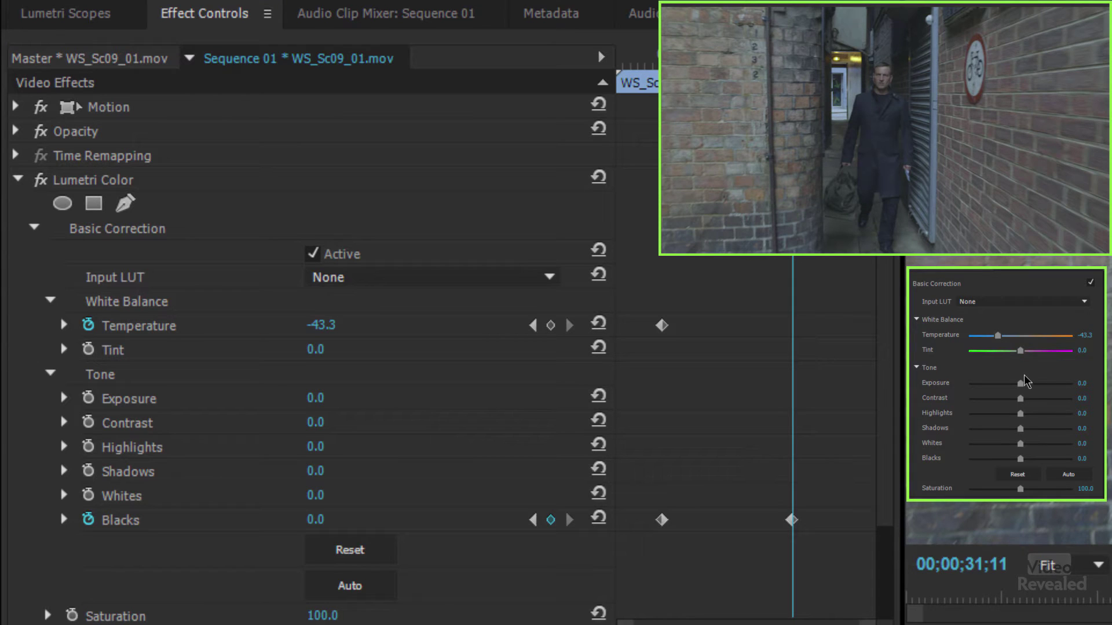
double_click(1000, 338)
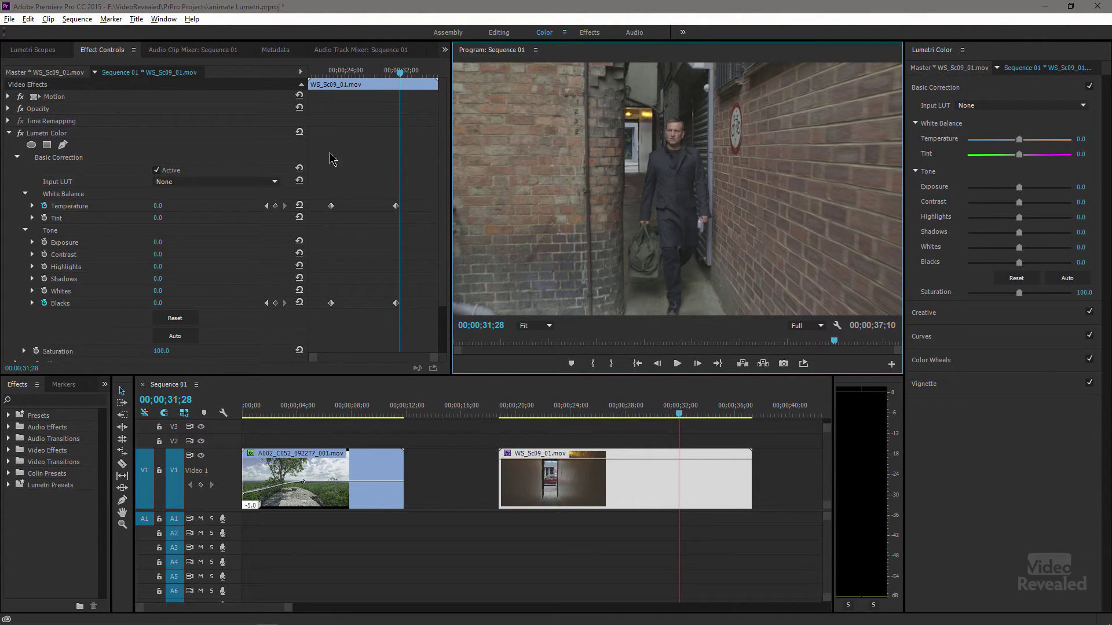
Step: Set all four Temperature and Blacks keyframes to Continuous Bezier
drag(410, 189, 315, 322)
right_click(329, 303)
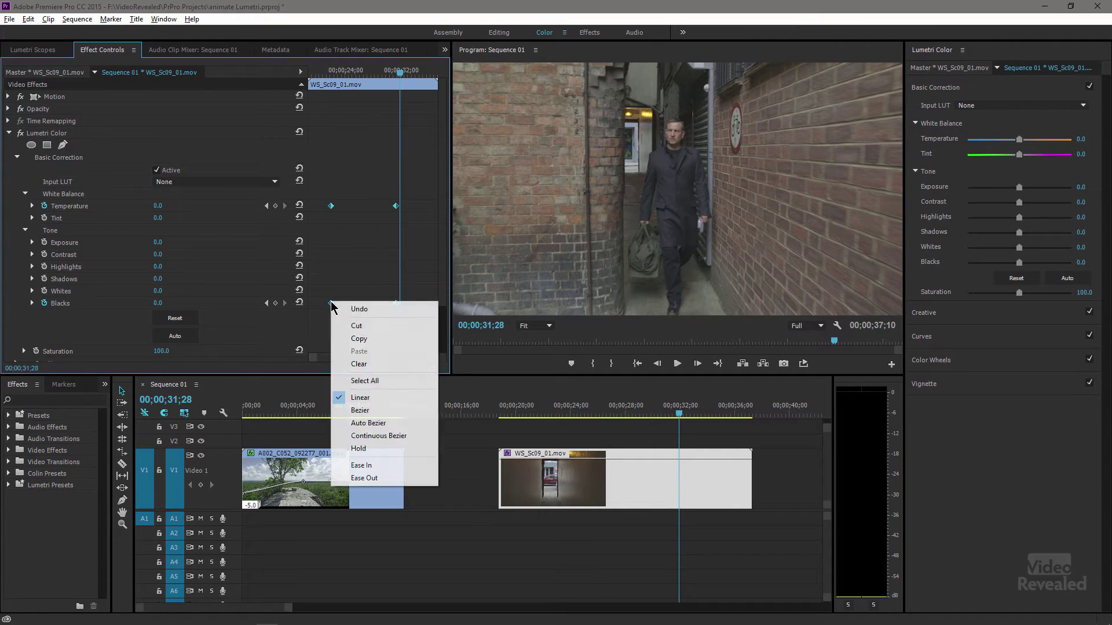
click(396, 438)
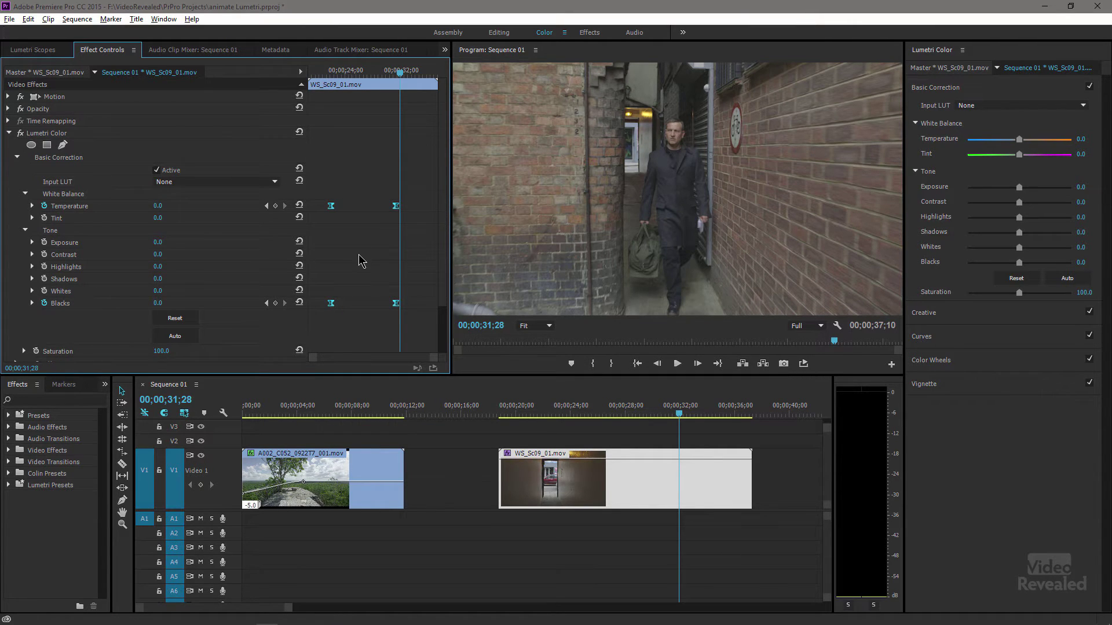
Step: Scrub back to about 22 seconds, toggle the grade to compare, and collapse Lumetri Color
drag(635, 415, 573, 431)
click(1029, 435)
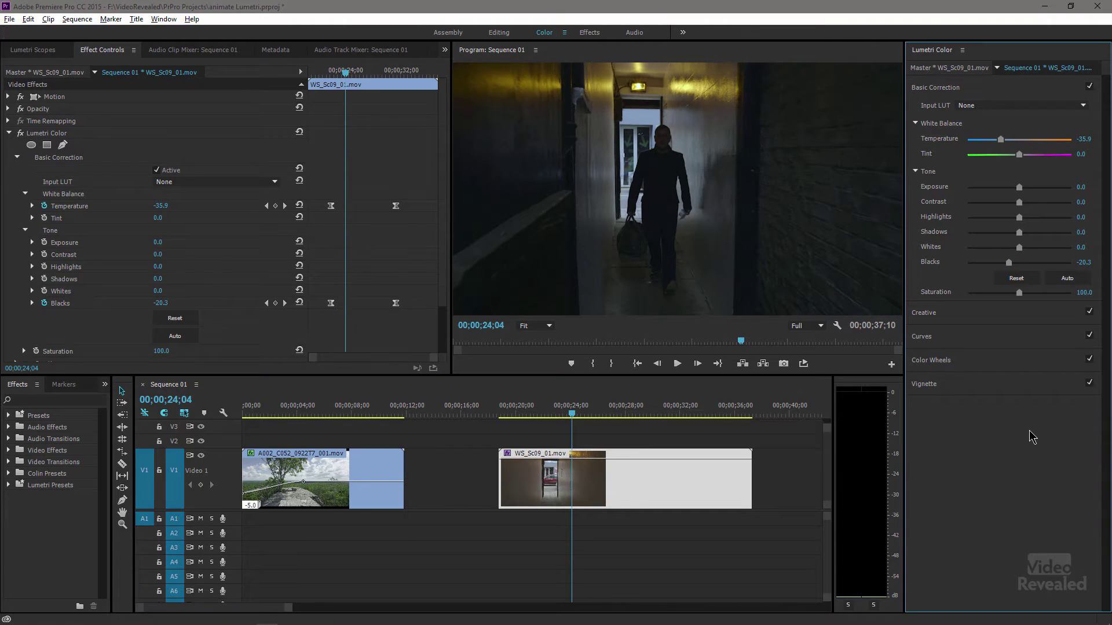
key(ctrl+shift+e)
key(ctrl+shift+e)
key(ctrl+shift+e)
key(ctrl+shift+e)
click(9, 134)
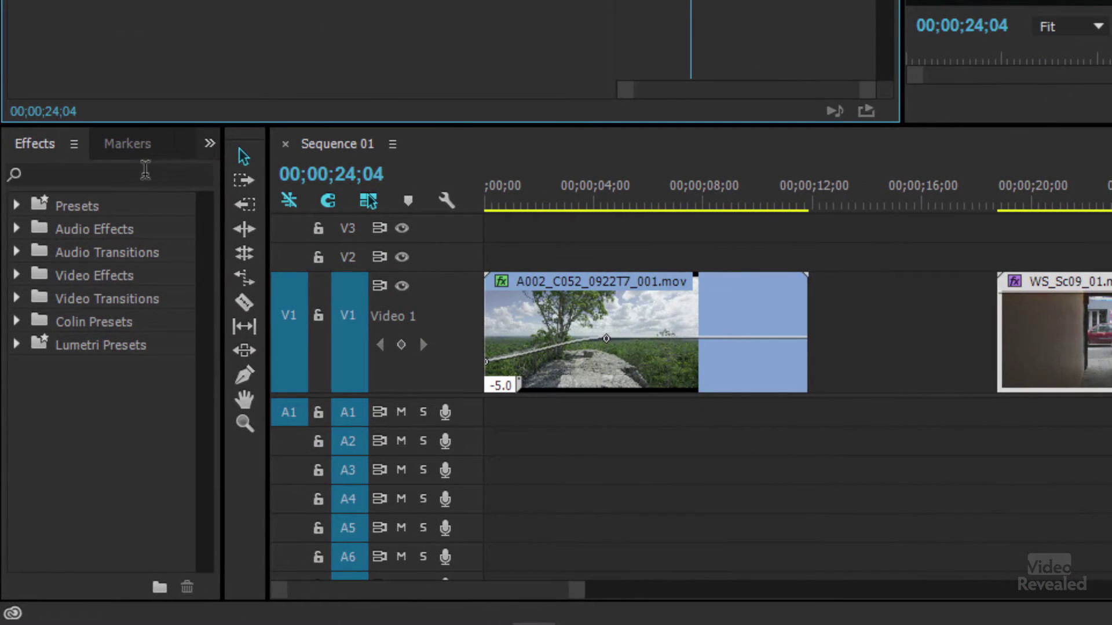
Step: Apply a second Lumetri Color via an effects search for 'lumet' and raise its Exposure to 1.2
click(70, 401)
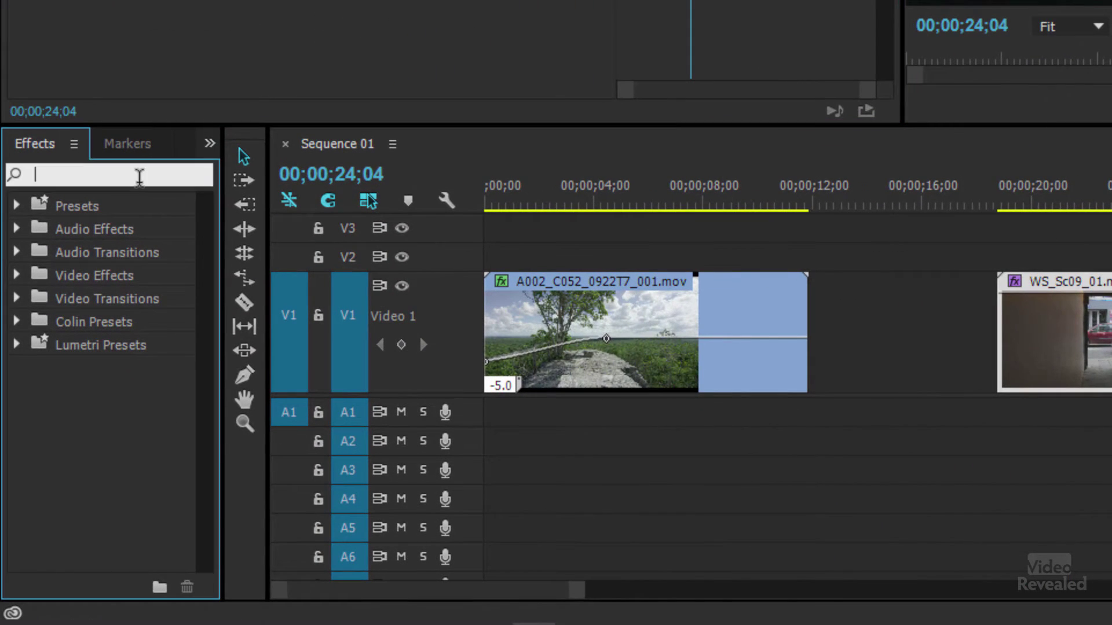
text(lu)
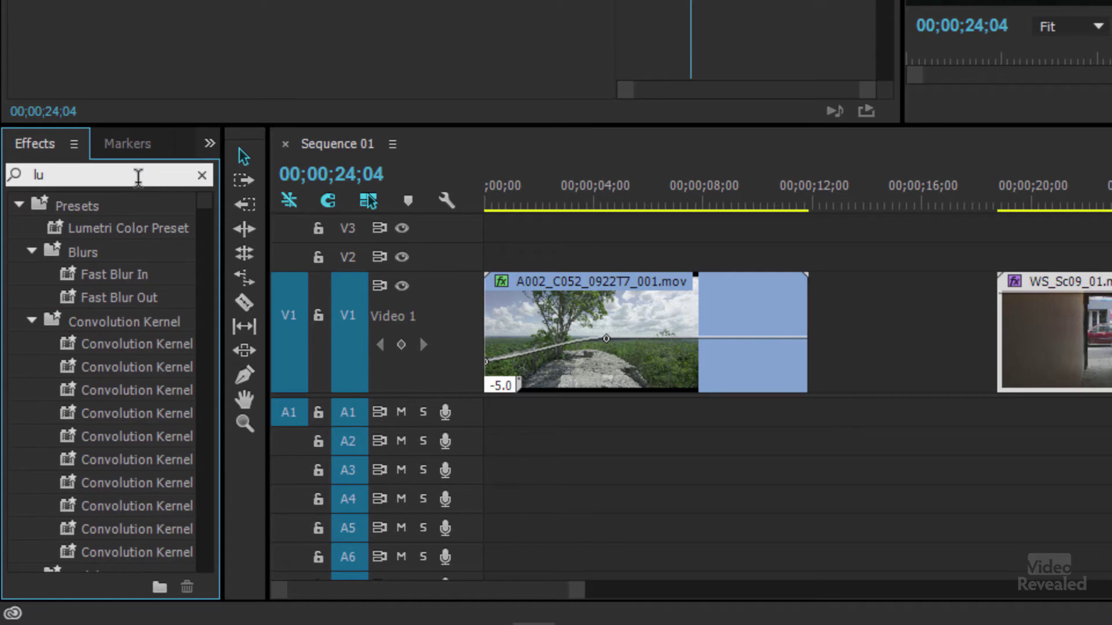
text(metri)
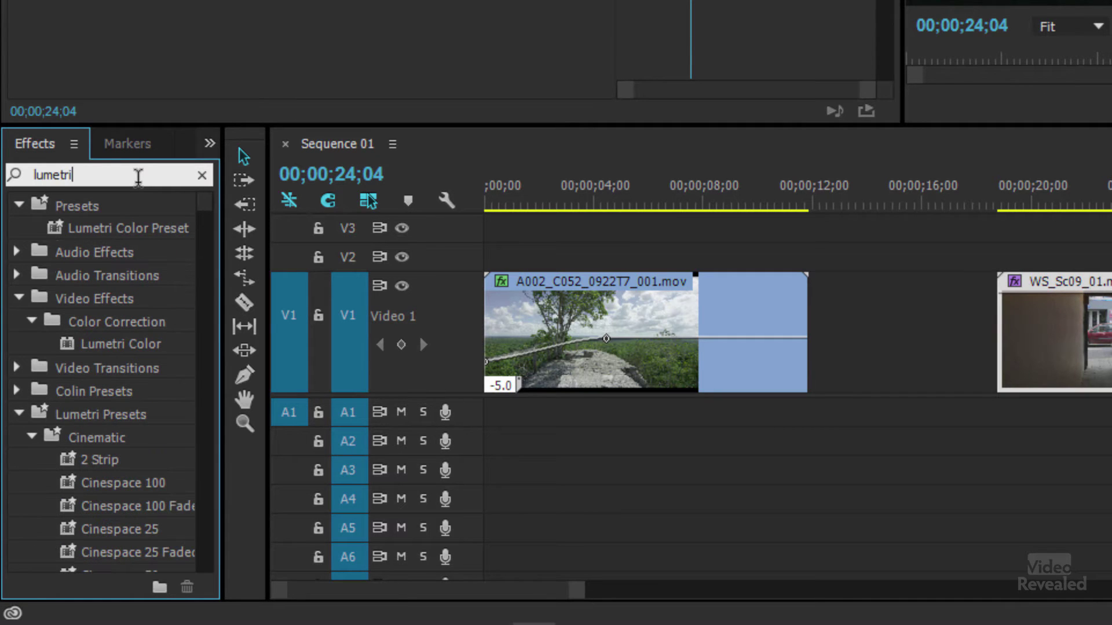
double_click(121, 344)
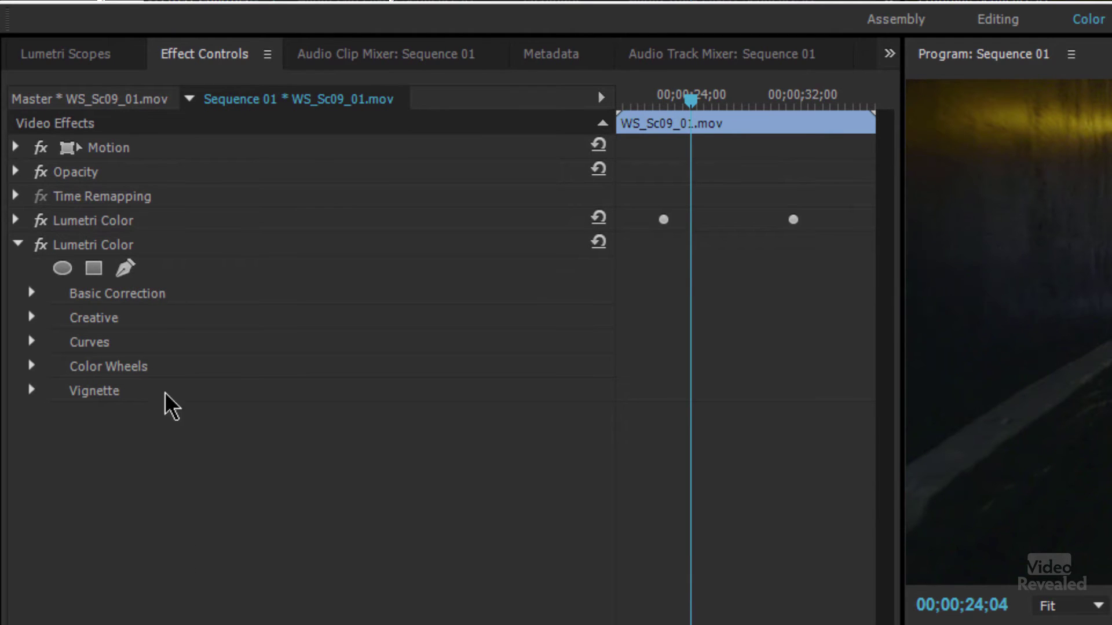
click(94, 246)
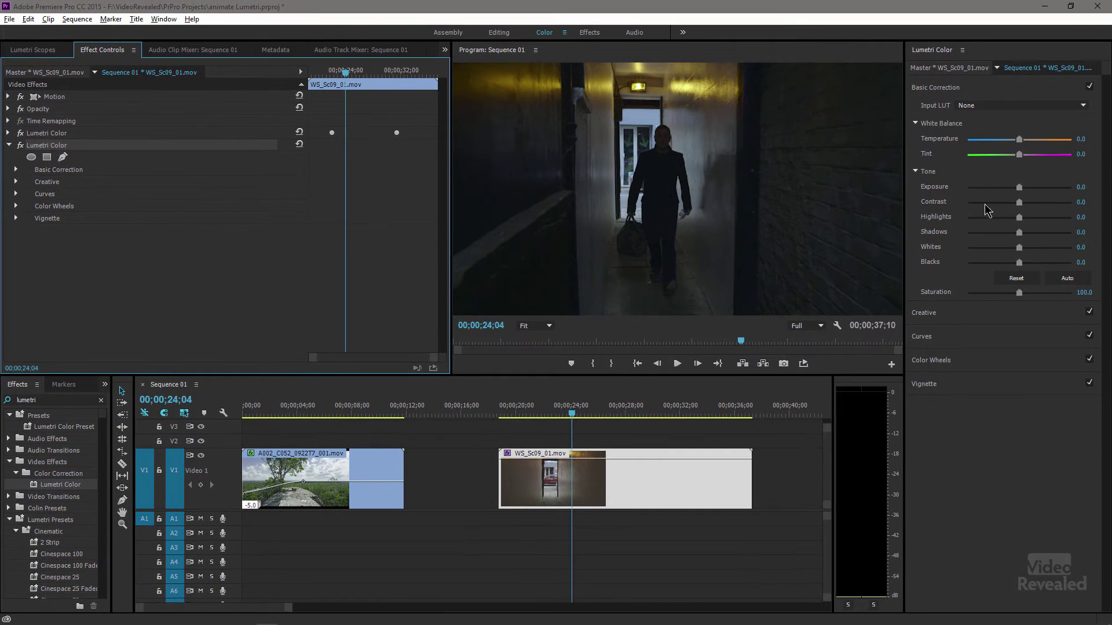
click(55, 133)
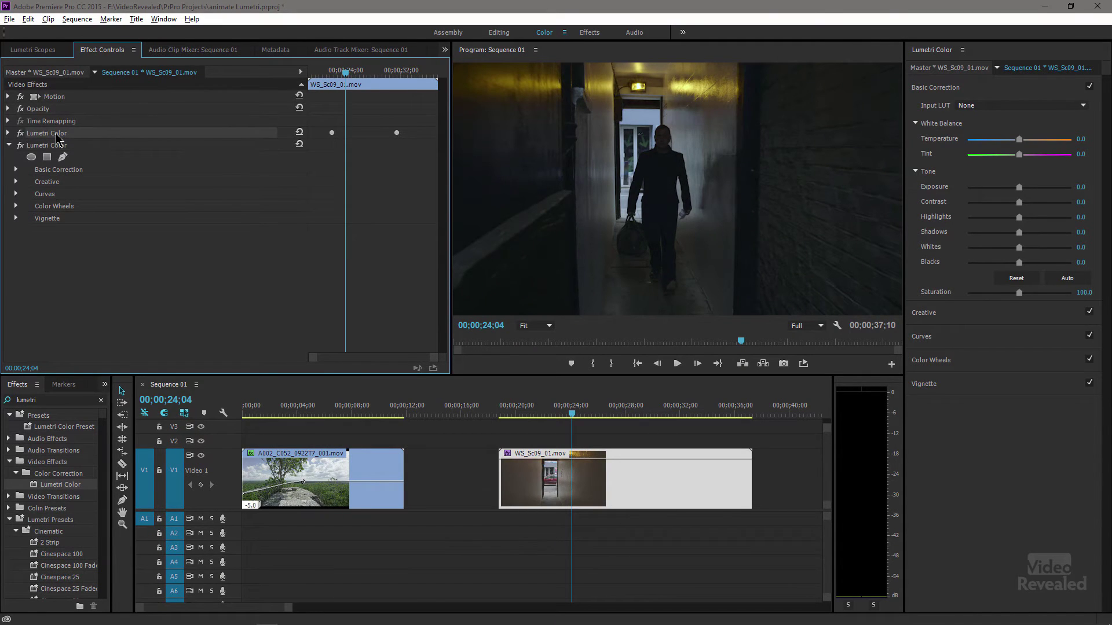
click(49, 147)
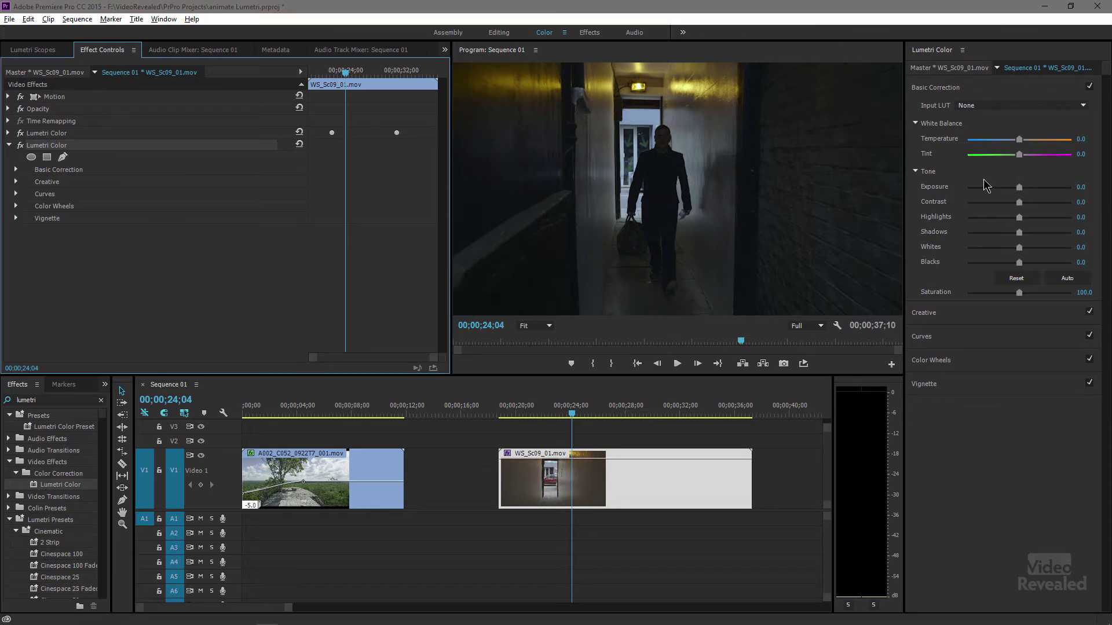
drag(1019, 187, 1030, 189)
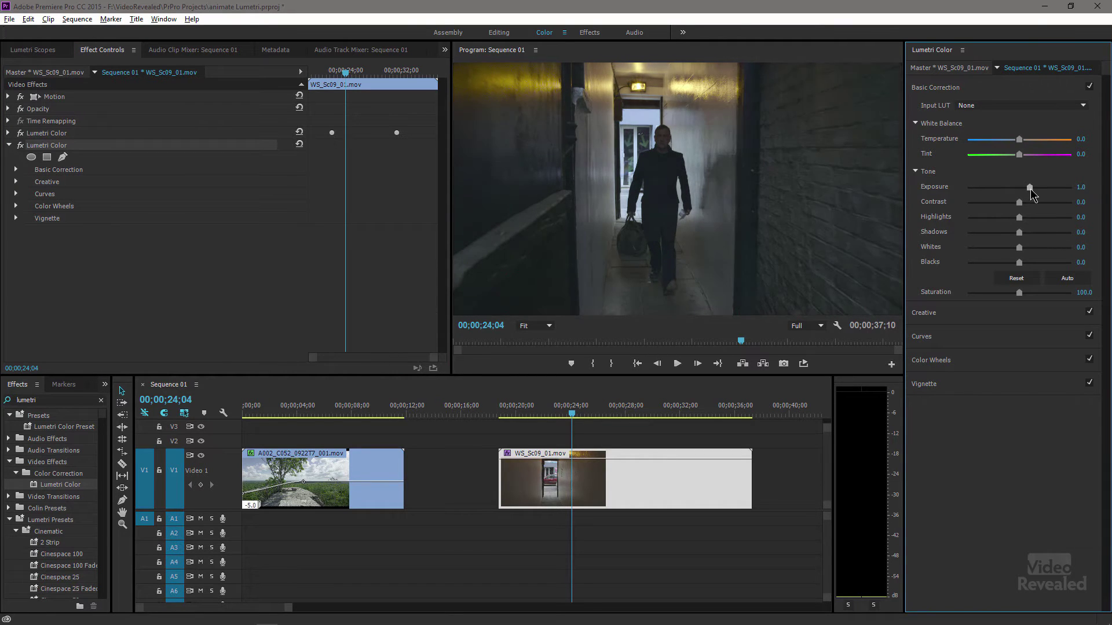
Step: Paste the copied face mask into the second Lumetri Color and zoom the Program monitor to 200% on the face
right_click(41, 147)
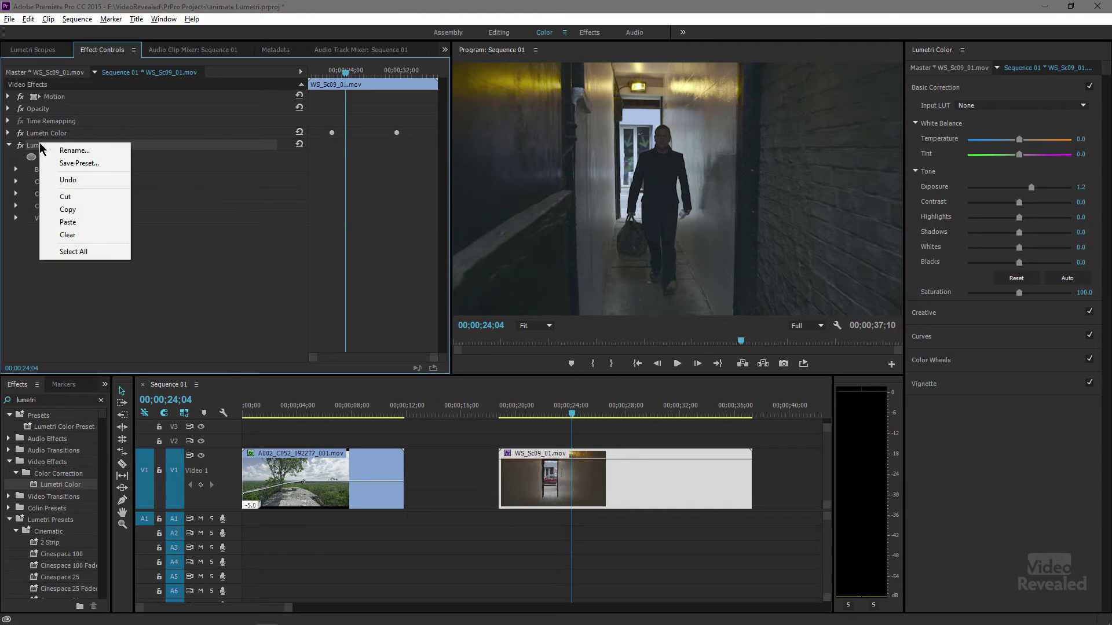
click(76, 224)
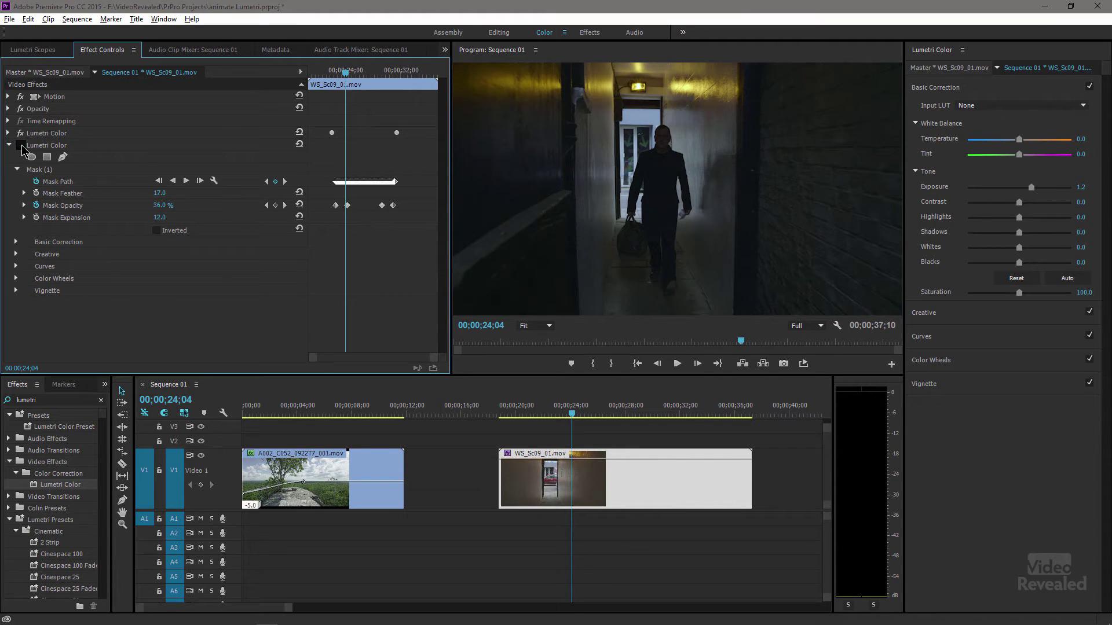
click(549, 327)
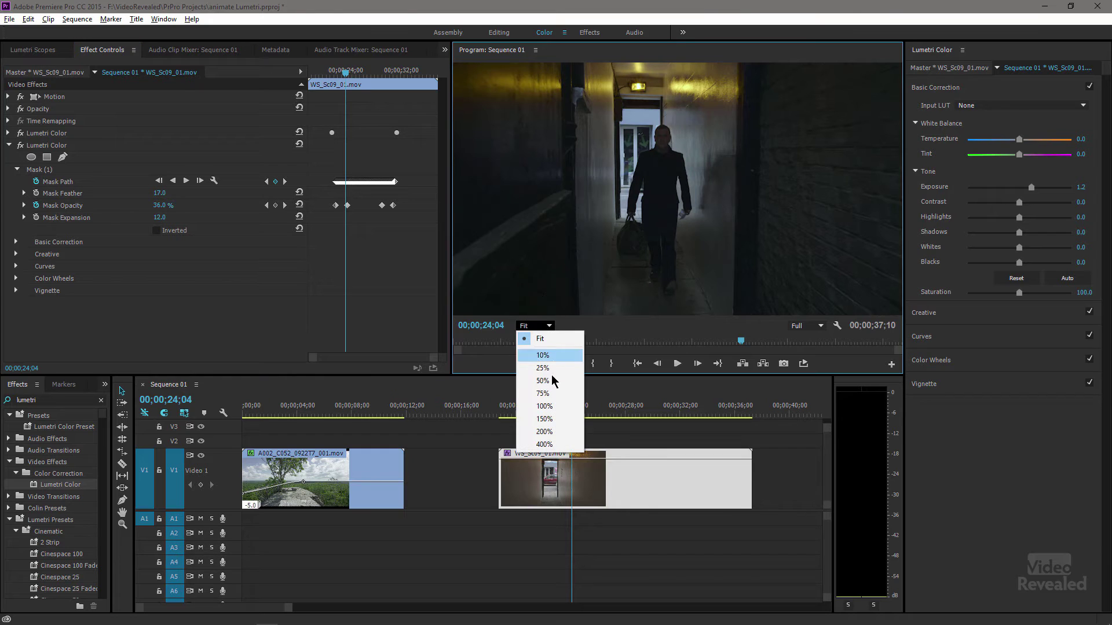
click(563, 432)
drag(669, 133, 614, 236)
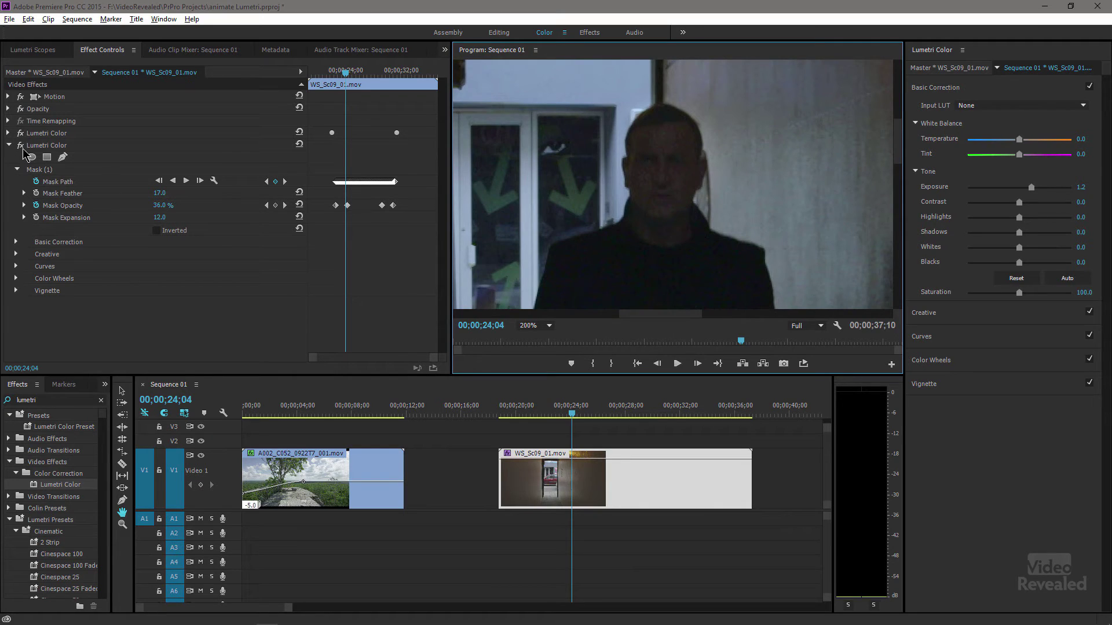
Step: Toggle the second Lumetri Color off and on to compare the face, including at frame 00;00;25;12
click(22, 147)
click(22, 147)
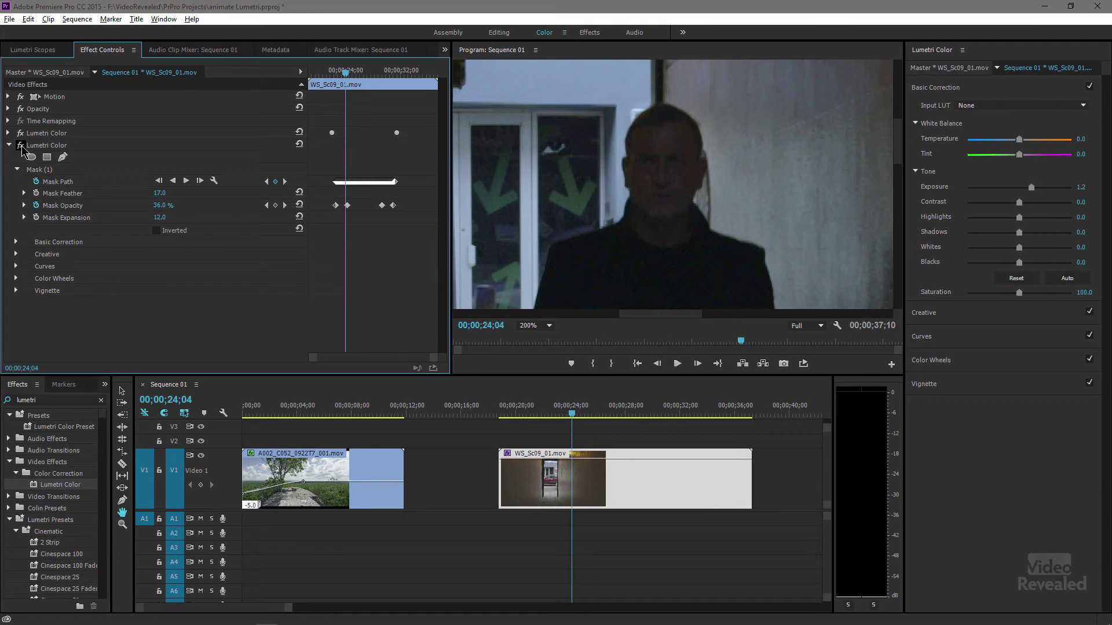
drag(571, 414, 593, 422)
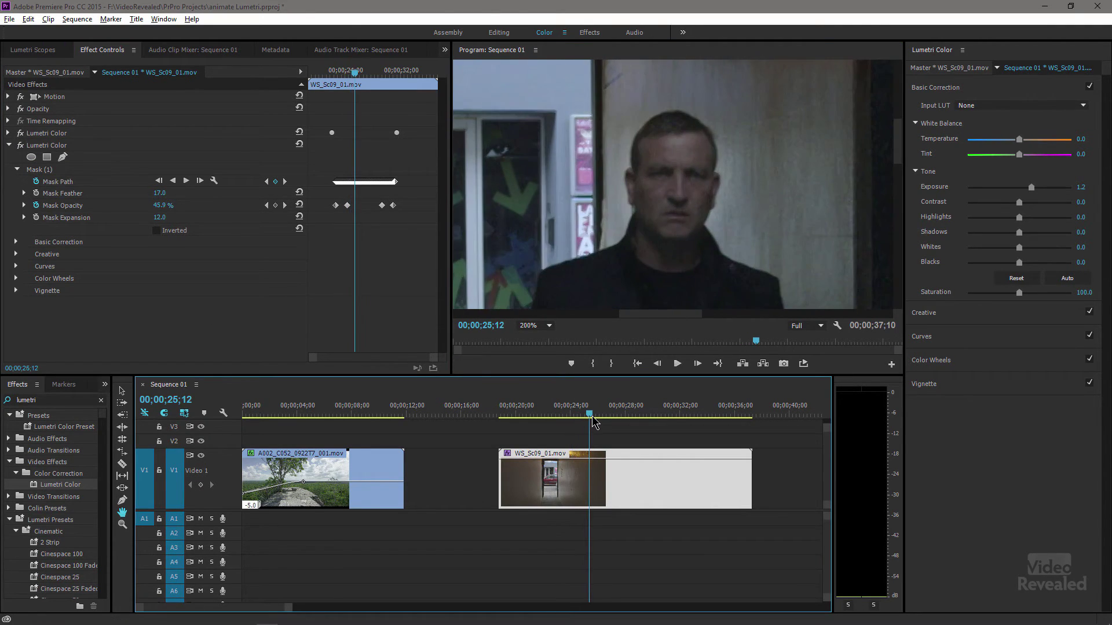
click(21, 146)
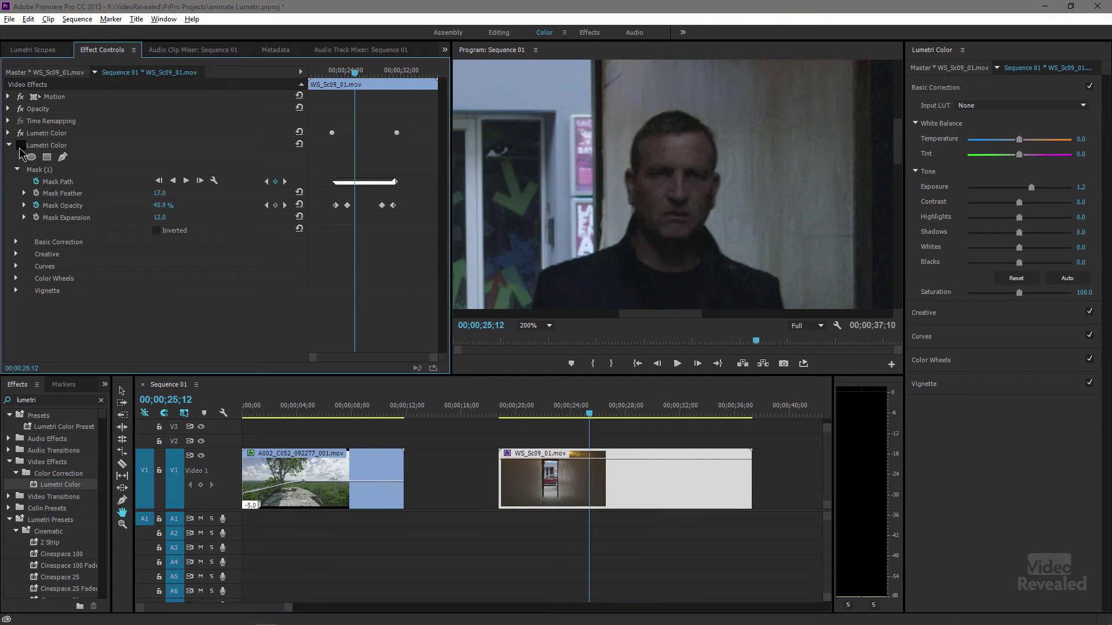
click(21, 146)
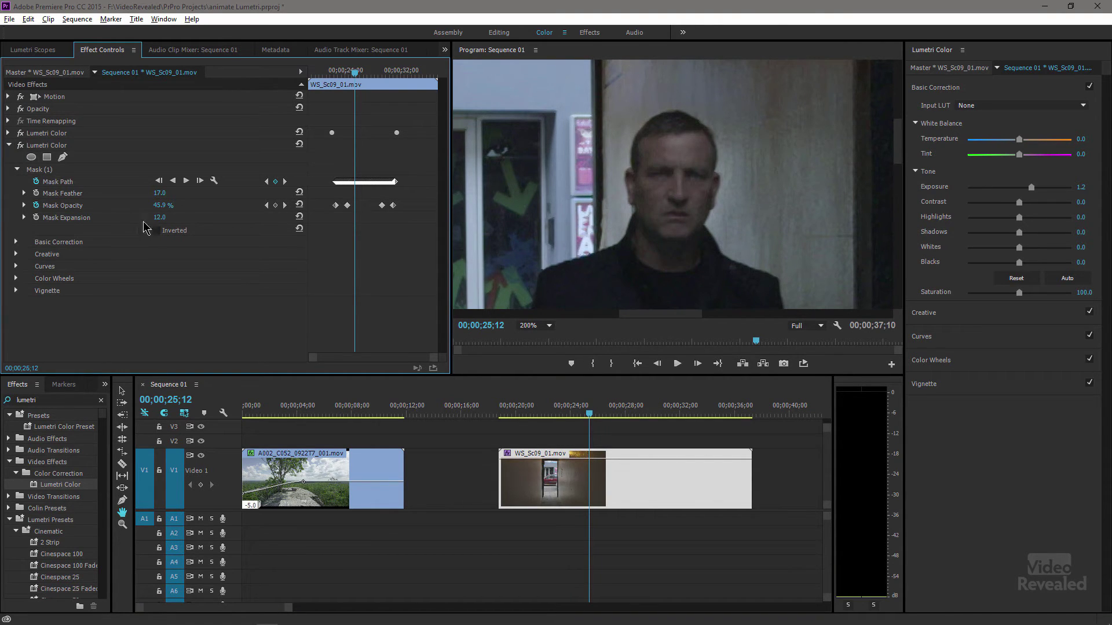
Step: Show the face mask outline, confirm it tracks the face across frames, and return the monitor to Fit
click(55, 170)
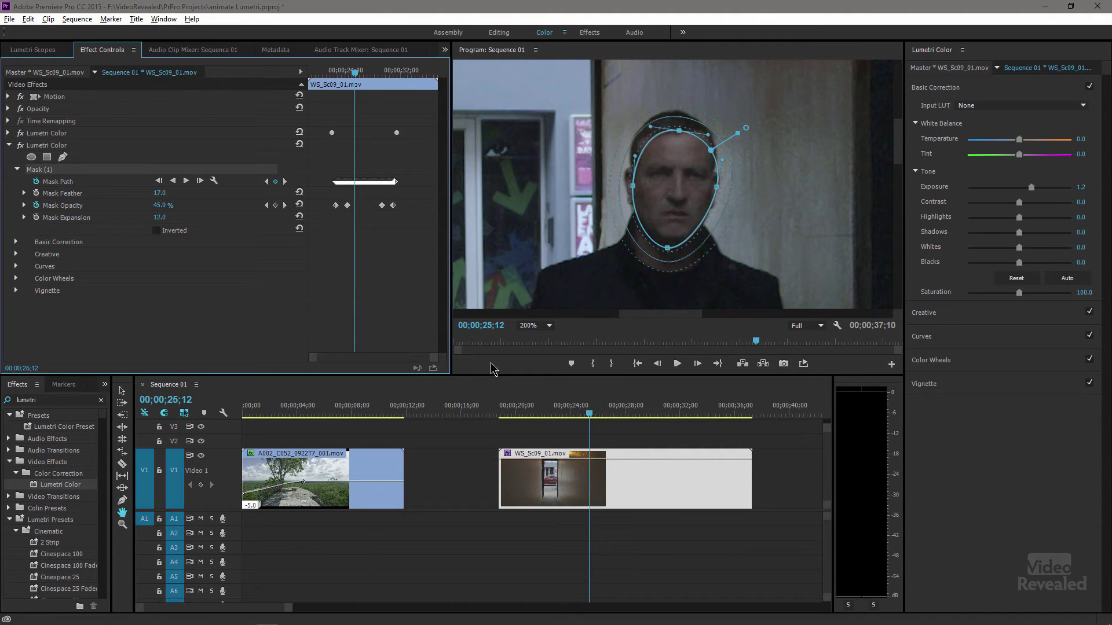
mouse_move(598, 411)
mouse_down()
mouse_move(617, 413)
mouse_move(594, 412)
mouse_up()
click(530, 326)
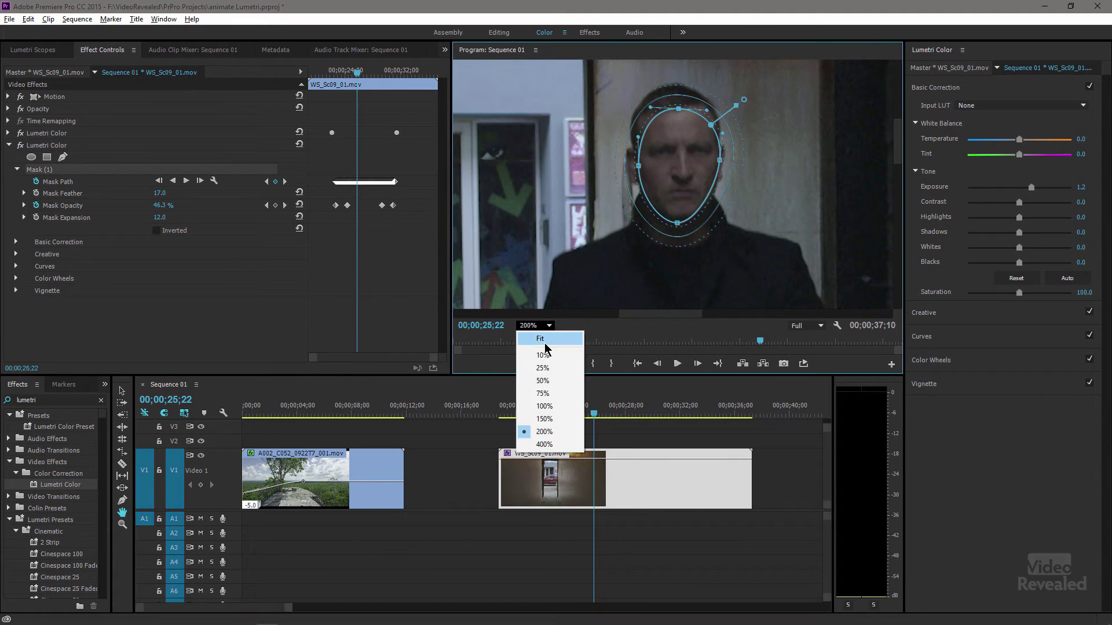
click(544, 338)
click(1007, 450)
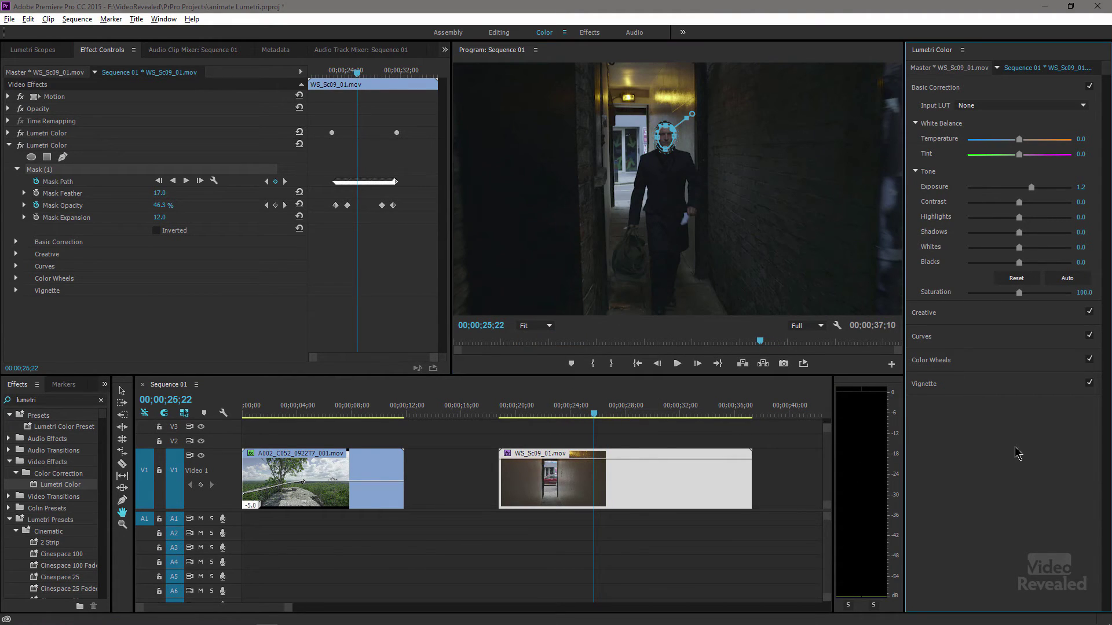
click(253, 318)
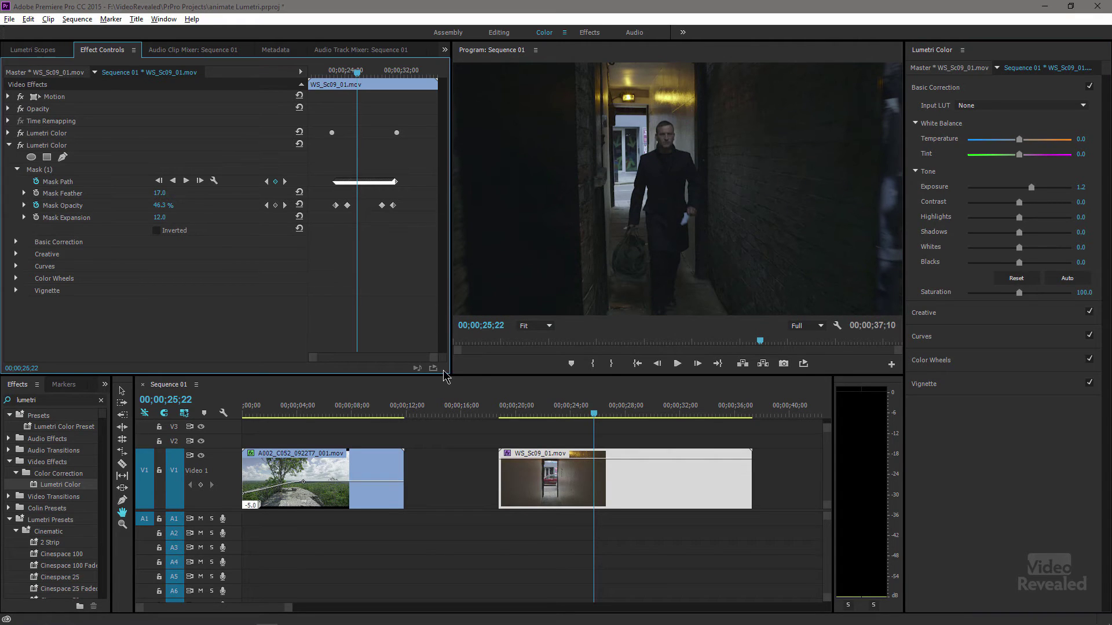
drag(539, 407, 507, 420)
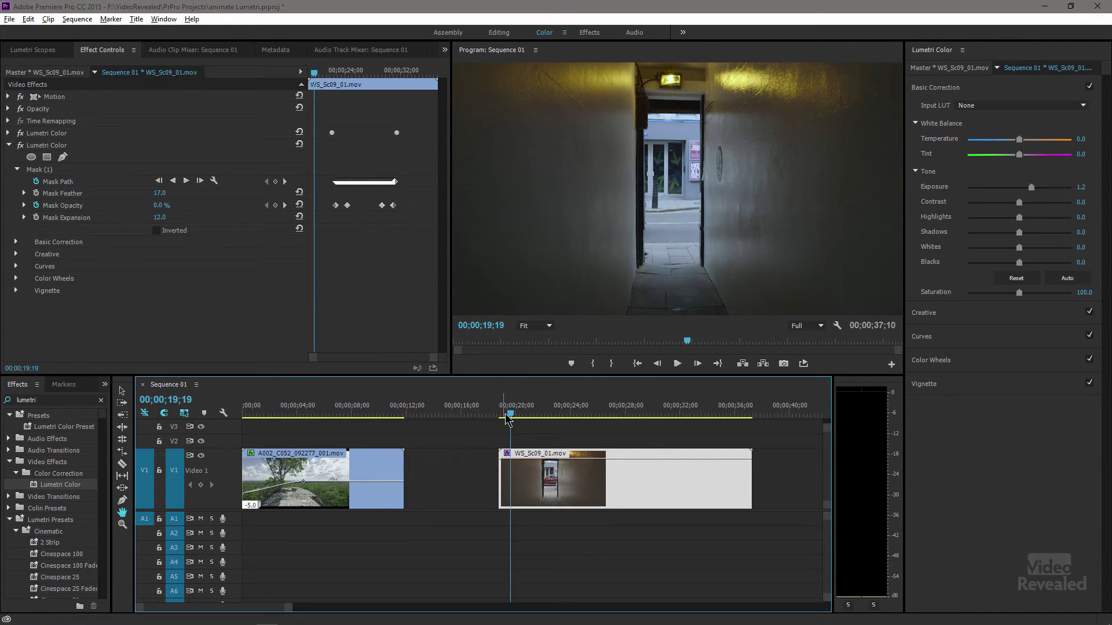
click(994, 463)
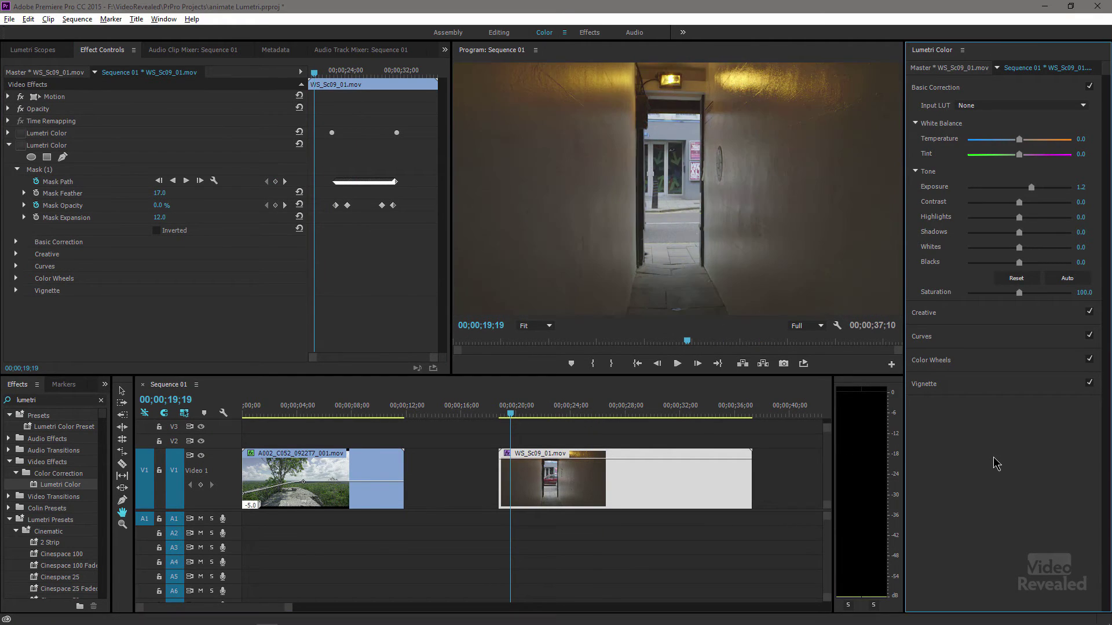